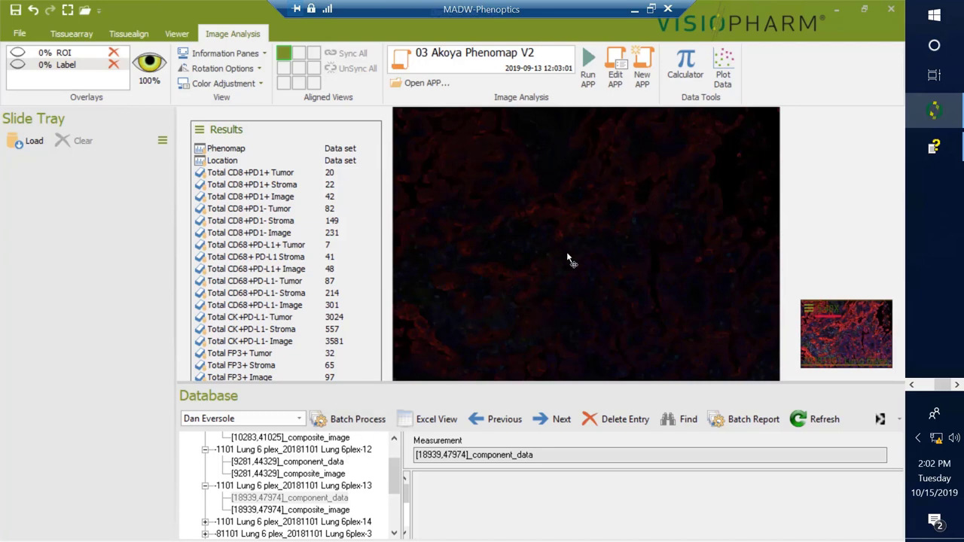
- Open the advanced color adjustment settings for the displayed image at its Levels options
click(240, 83)
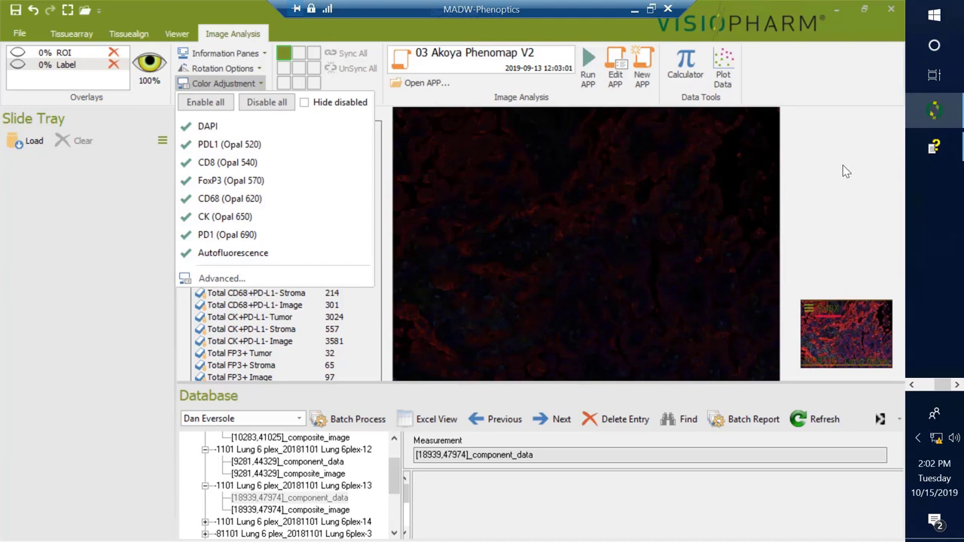
click(784, 201)
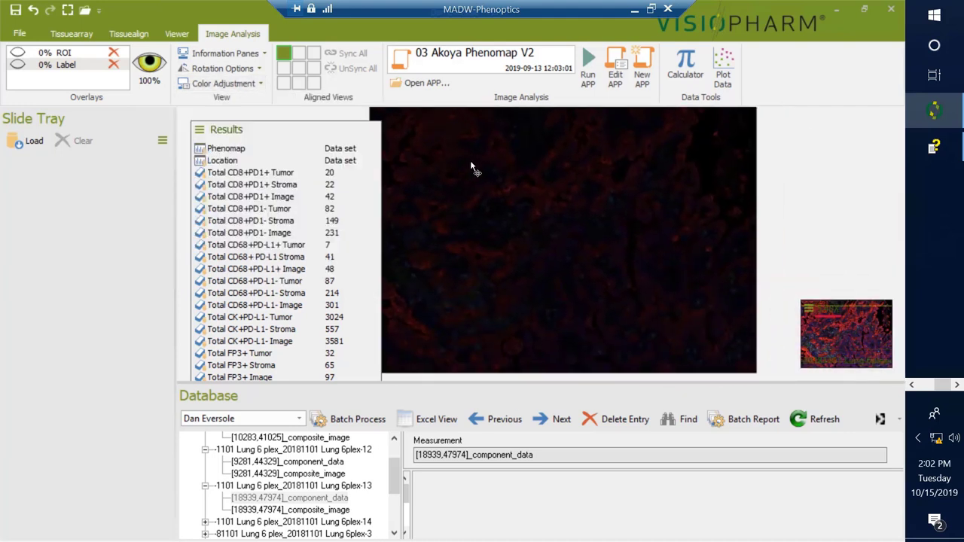
click(249, 83)
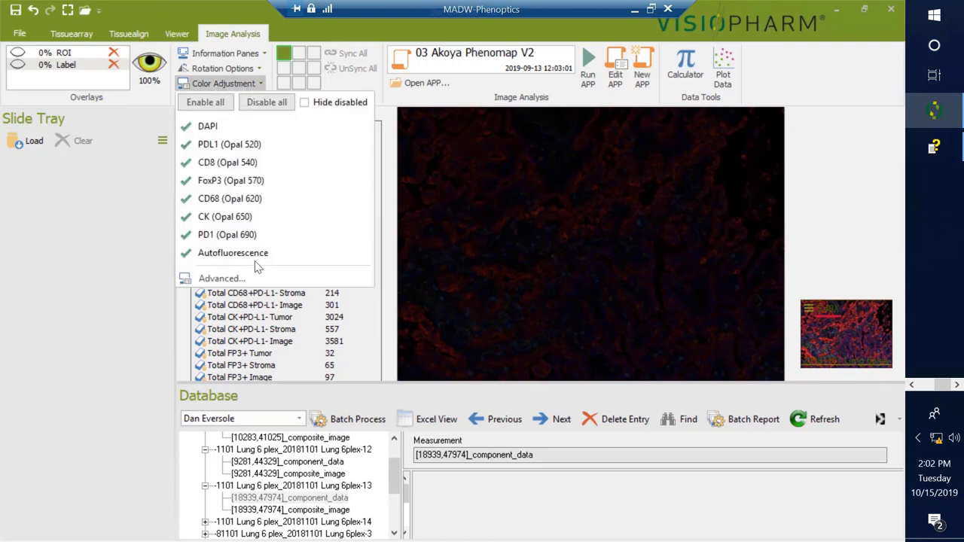
click(237, 279)
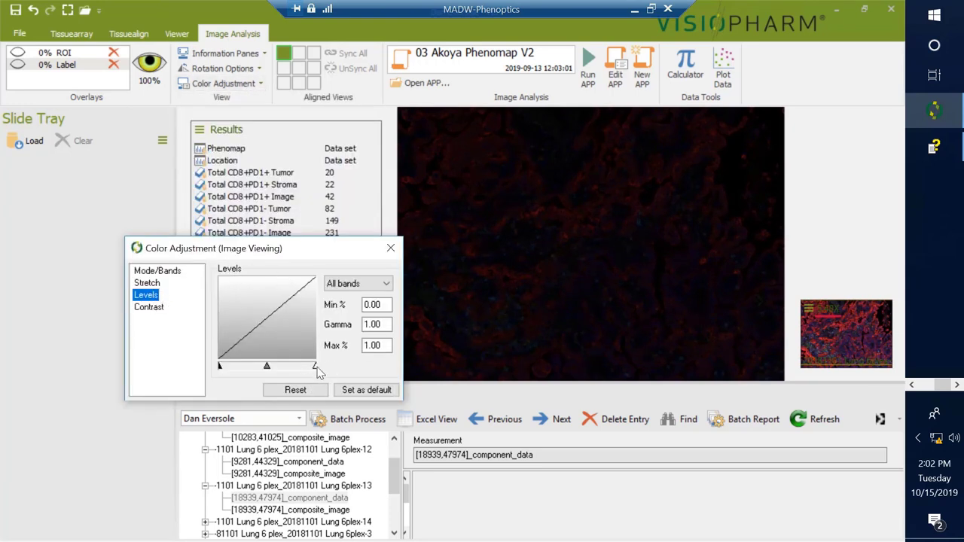
- Try a maximum level of 0.21 for all bands and reset the levels
drag(314, 368, 238, 368)
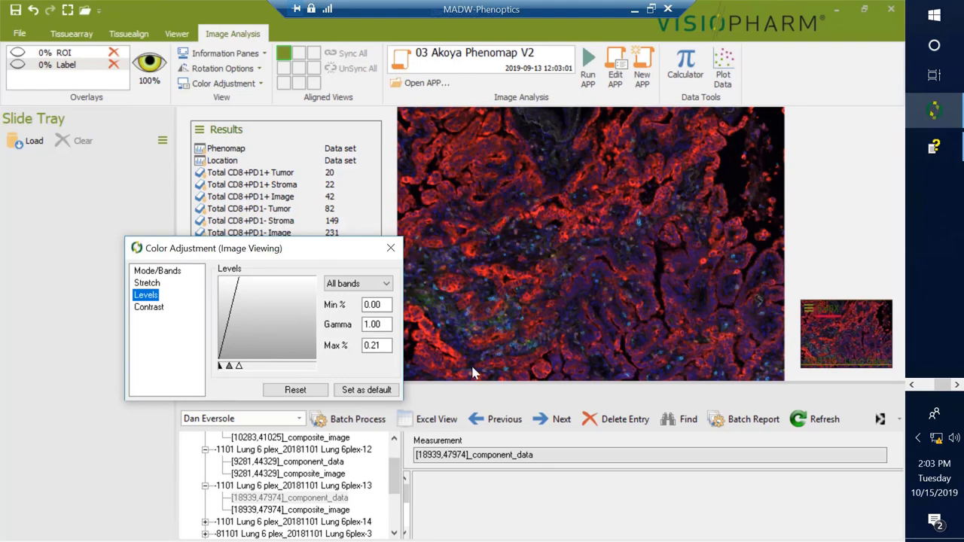
click(359, 285)
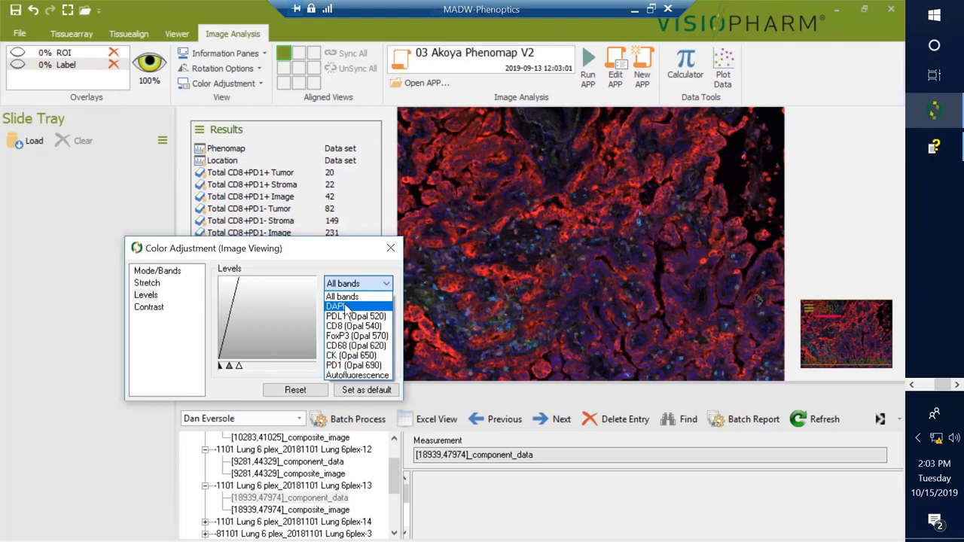
click(306, 392)
click(308, 392)
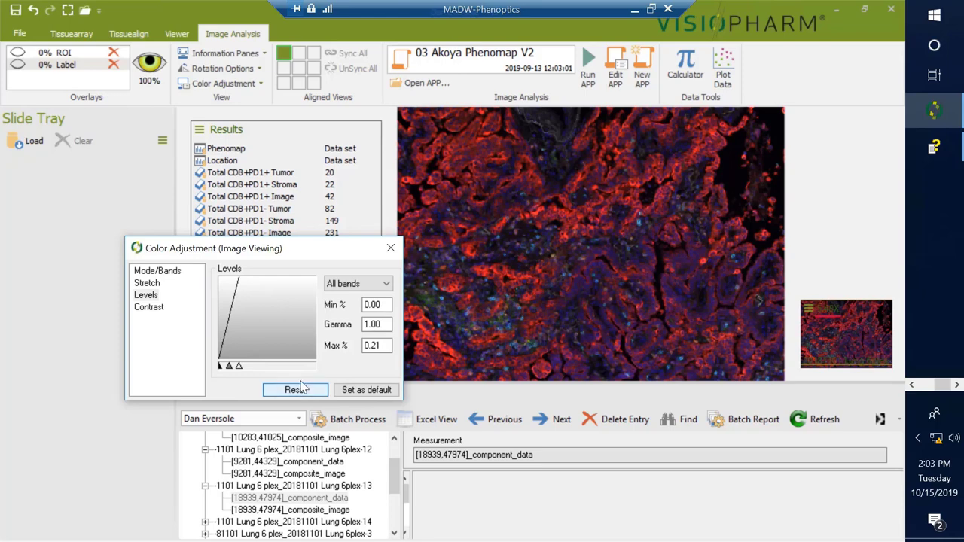
- Try a maximum level of 0.08 for the DAPI band alone and reset the levels
click(354, 286)
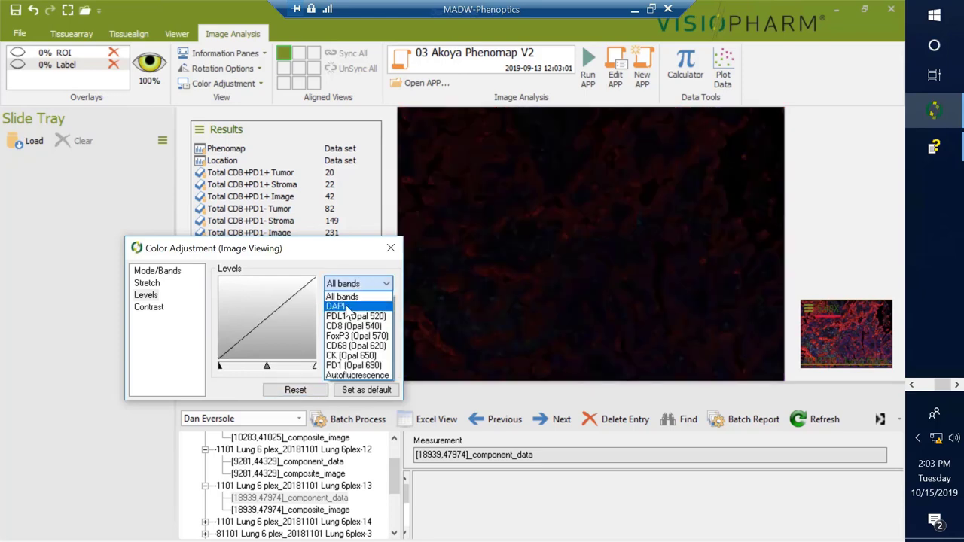
click(347, 308)
drag(318, 374, 225, 369)
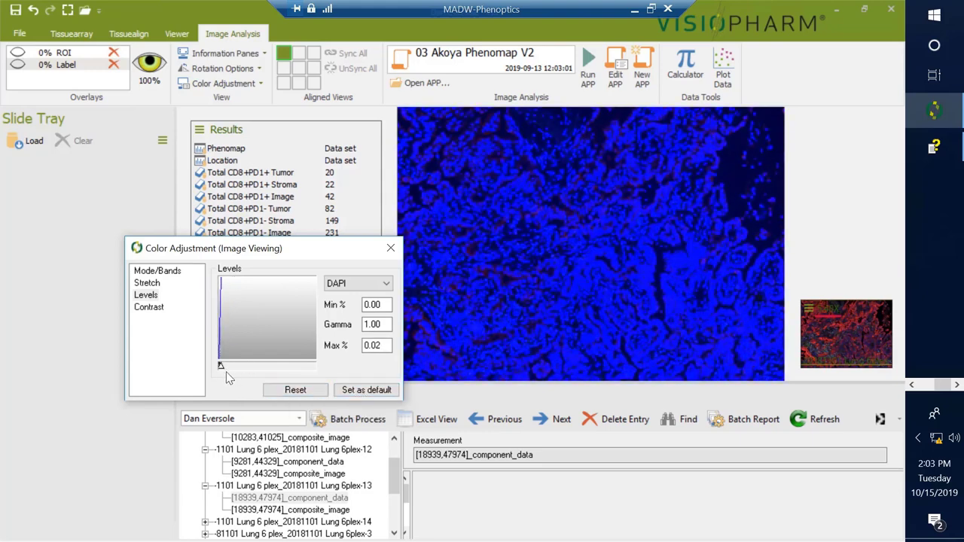
drag(225, 372, 229, 372)
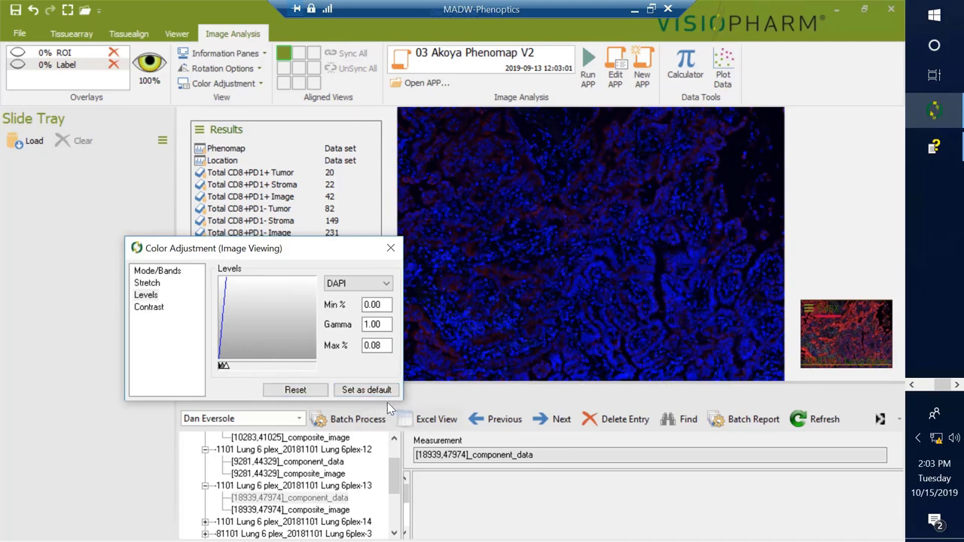
click(295, 390)
- Set the maximum level of all bands to 0.16 and store the levels as the default
click(358, 284)
click(356, 305)
click(358, 284)
click(343, 296)
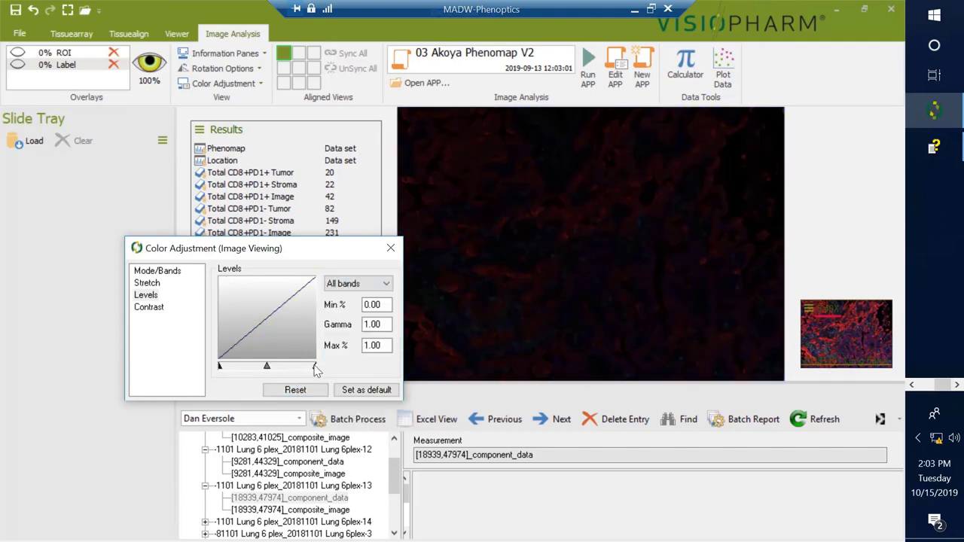
drag(315, 369, 234, 368)
click(368, 391)
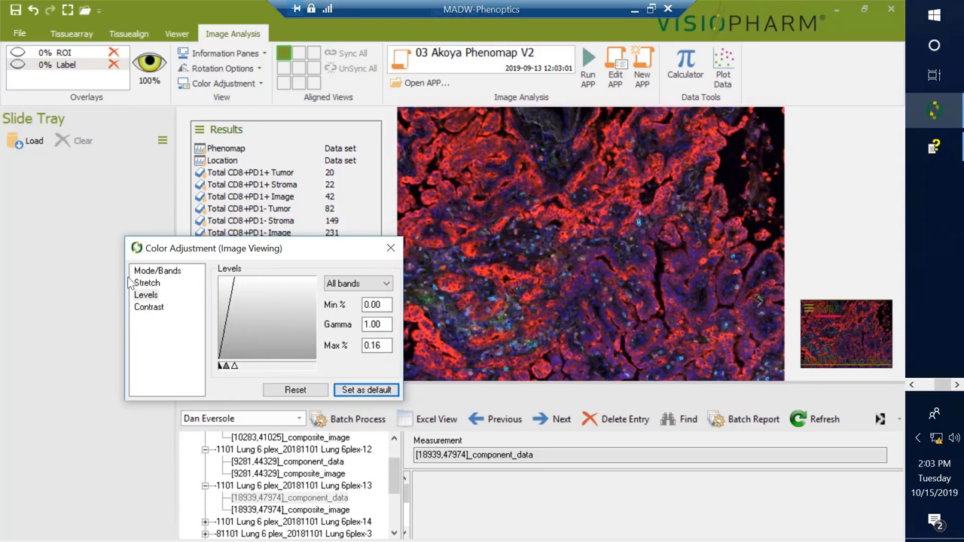
- Switch the DAPI, PDL1 (Opal 520) and CK (Opal 650) bands off and back on to compare their signals in the image
click(158, 272)
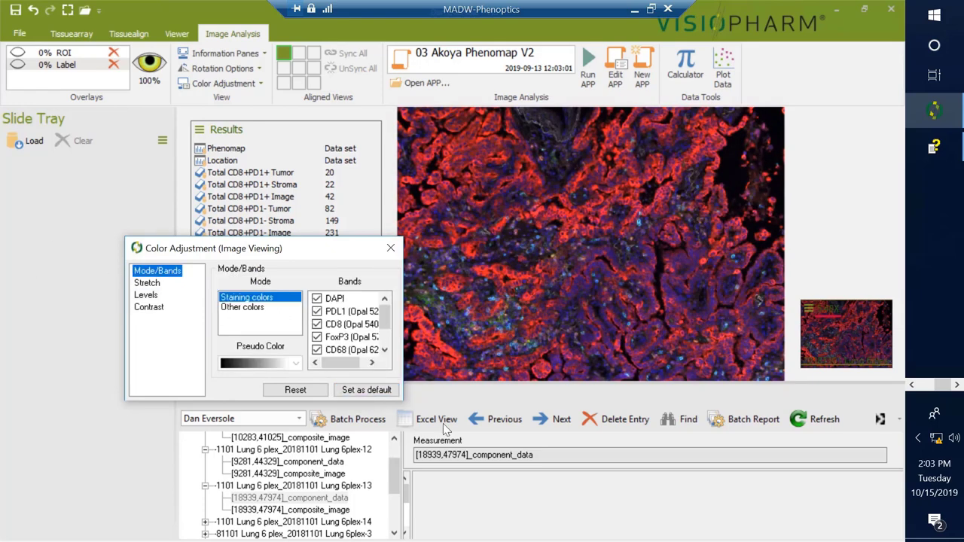
click(318, 299)
click(318, 311)
click(317, 299)
click(317, 311)
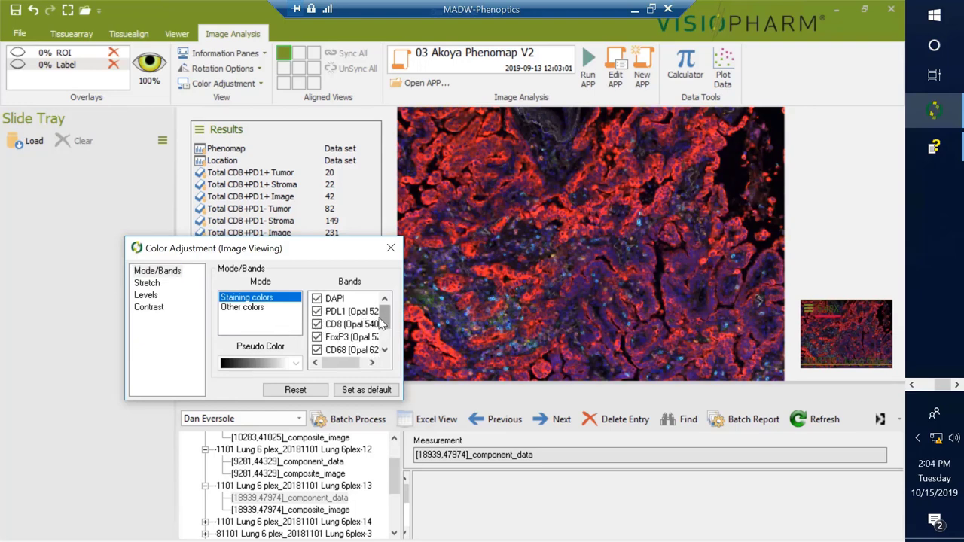
drag(384, 322, 384, 337)
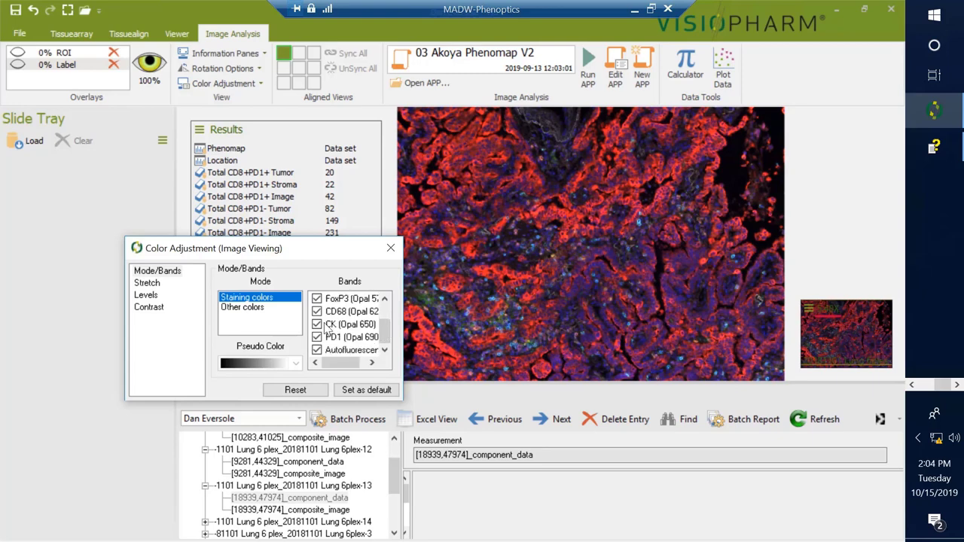
click(317, 324)
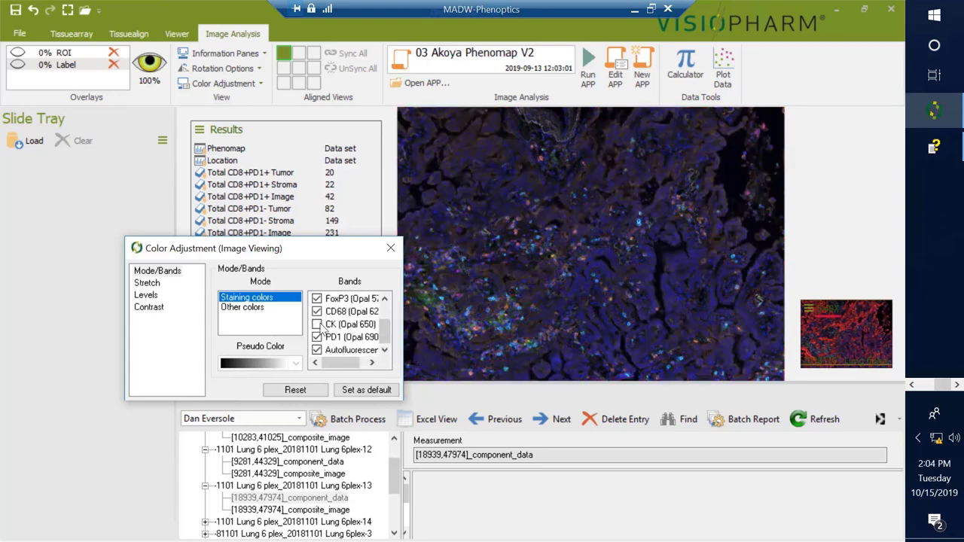
click(317, 325)
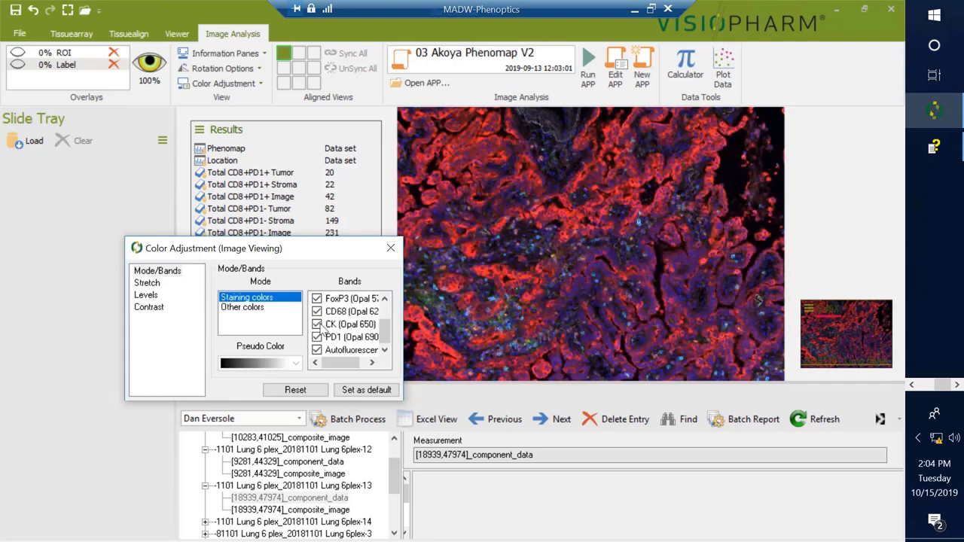
- Hide the Autofluorescence band and close the color adjustment settings
click(318, 350)
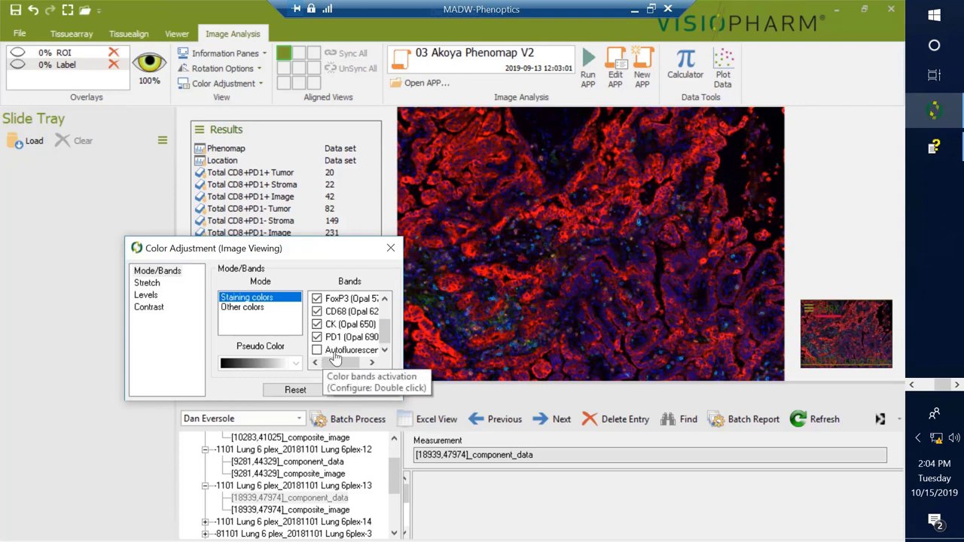
click(317, 350)
click(317, 350)
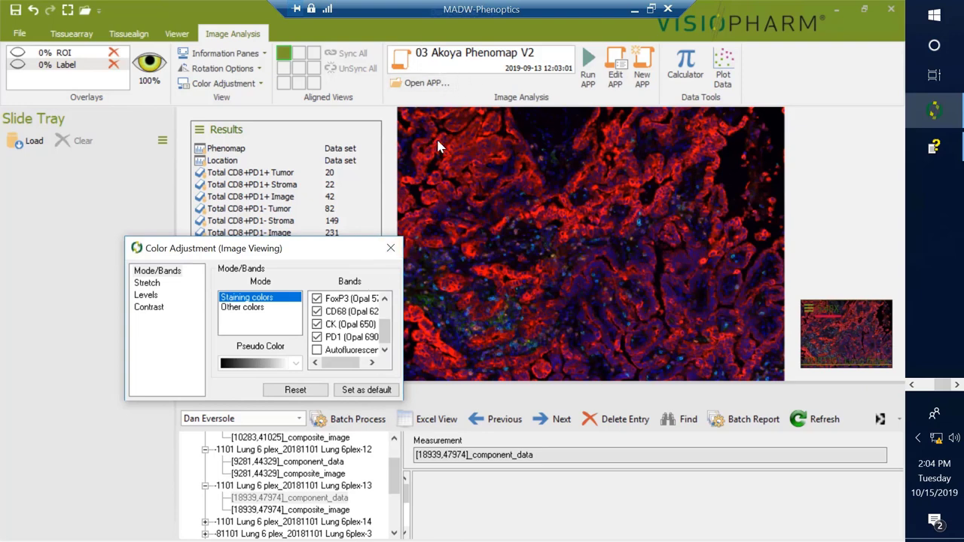
click(390, 248)
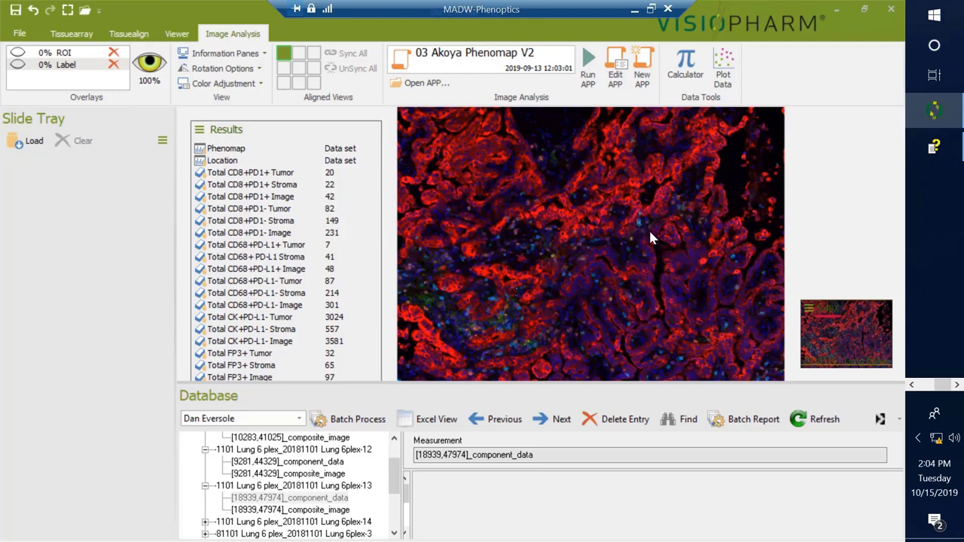
- View the list of available analysis protocol packages and leave it without loading another one
click(527, 67)
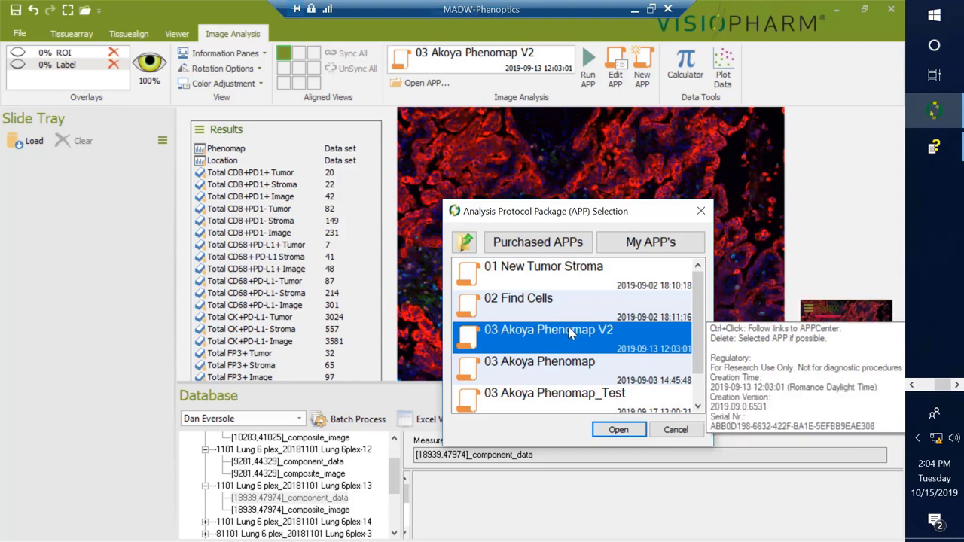
click(676, 429)
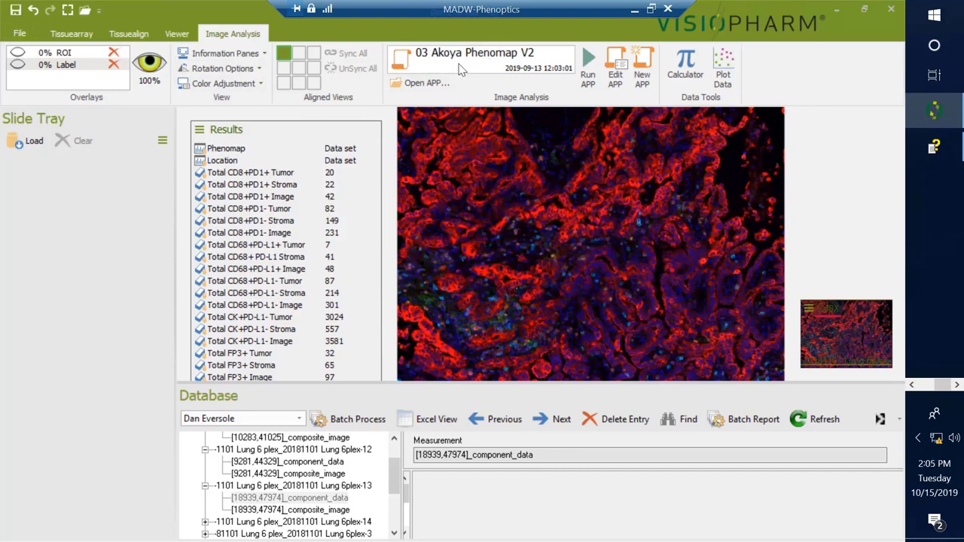
- Show the ROI and Label overlays at 100% and run the 03 Akoya Phenomap V2 APP on the image
click(19, 54)
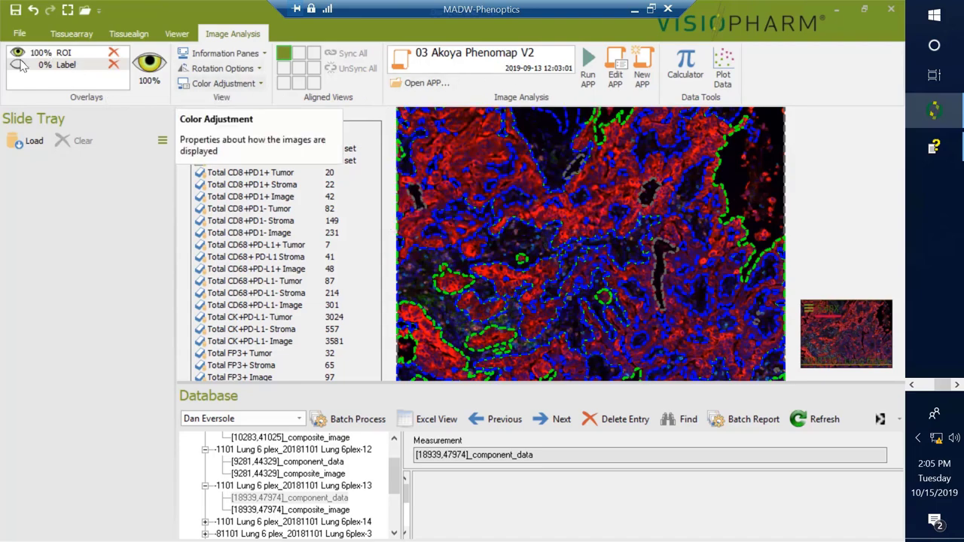
scroll(20, 70, up, 1)
scroll(21, 69, up, 7)
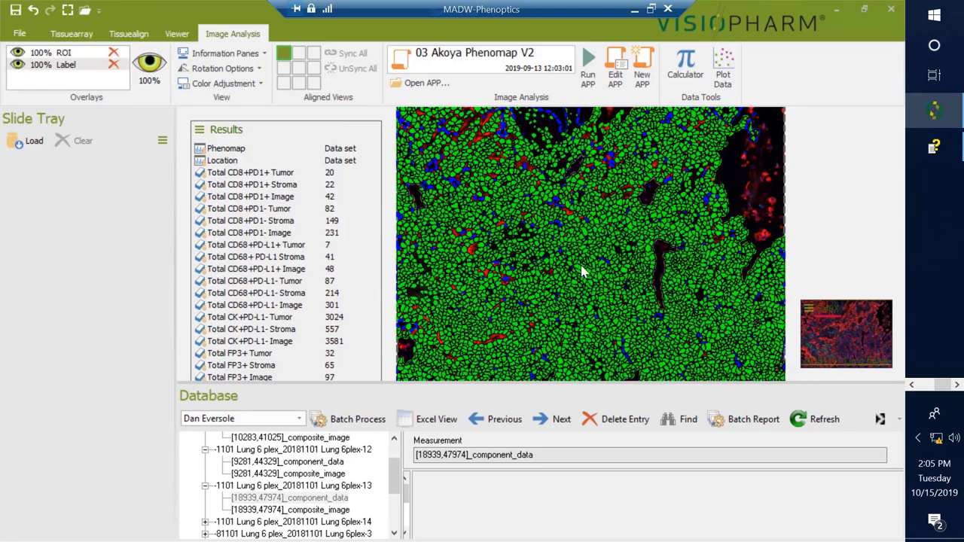
scroll(581, 262, up, 1)
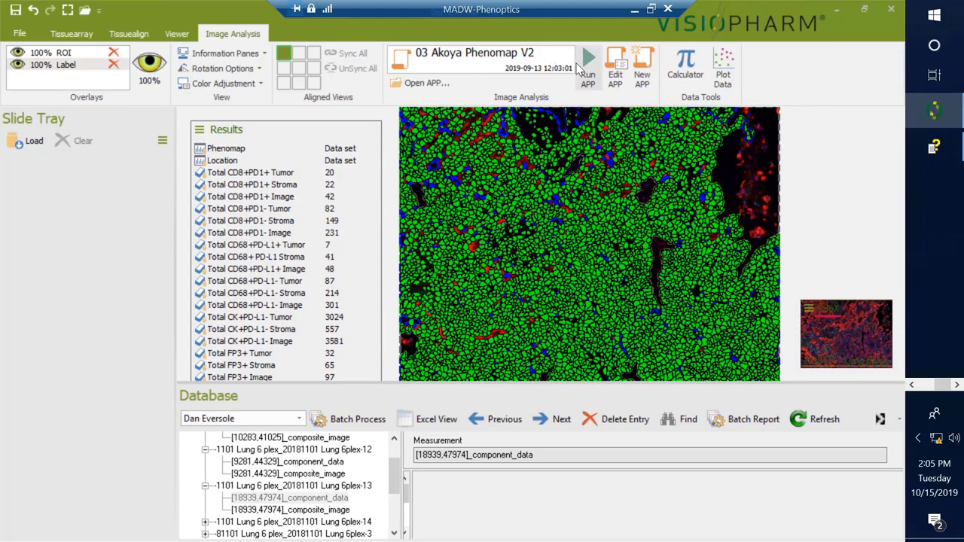
click(590, 59)
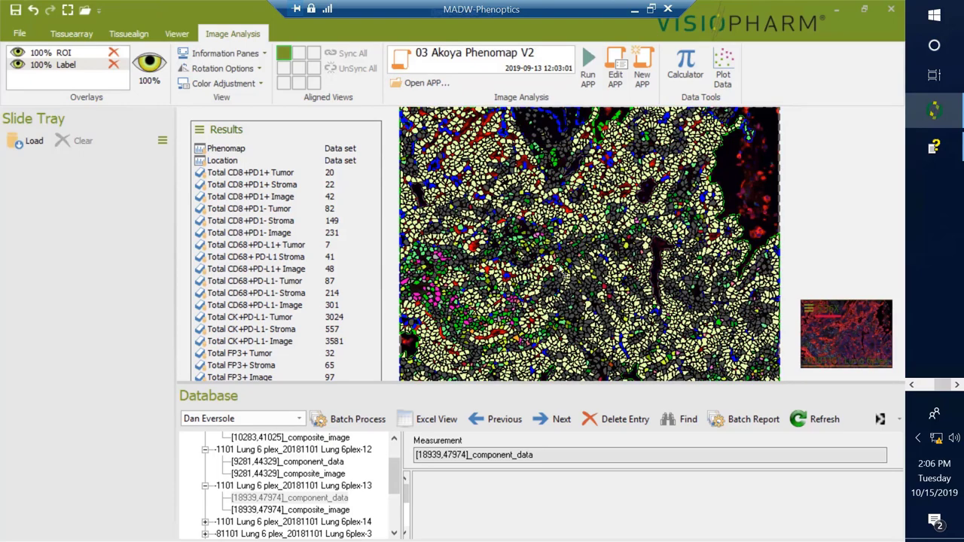
- Examine the phenotype-colored cells up close and compare them with the underlying staining by varying the overlay opacity
scroll(519, 264, up, 1)
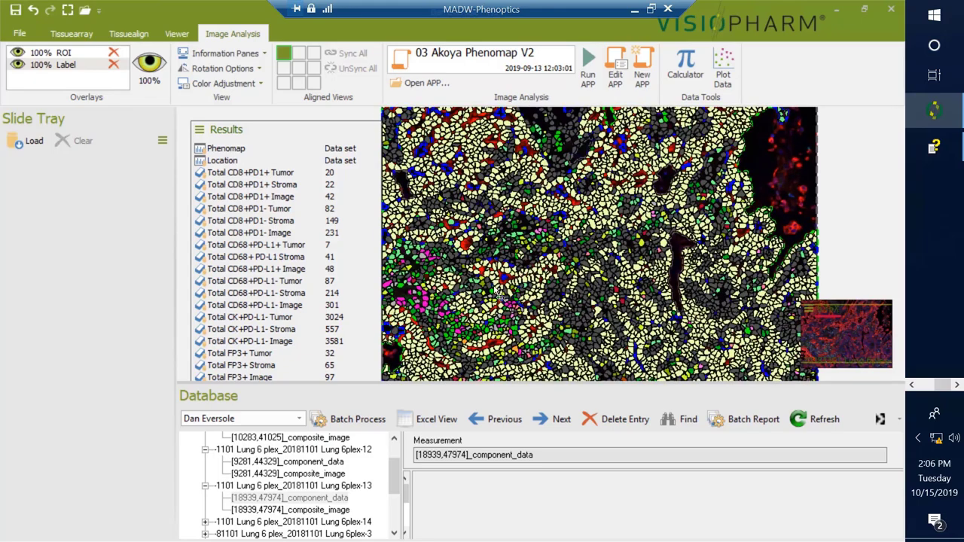
scroll(501, 294, up, 1)
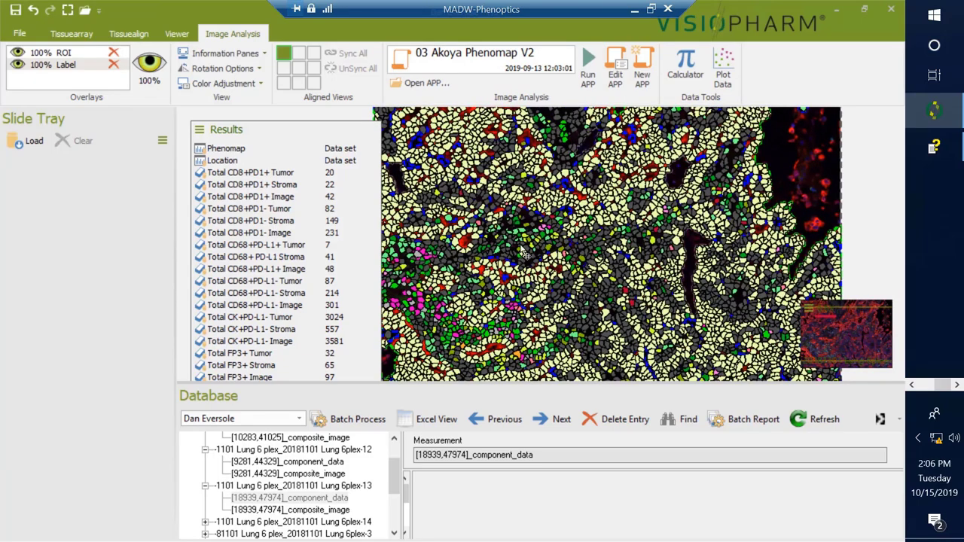
scroll(539, 268, up, 1)
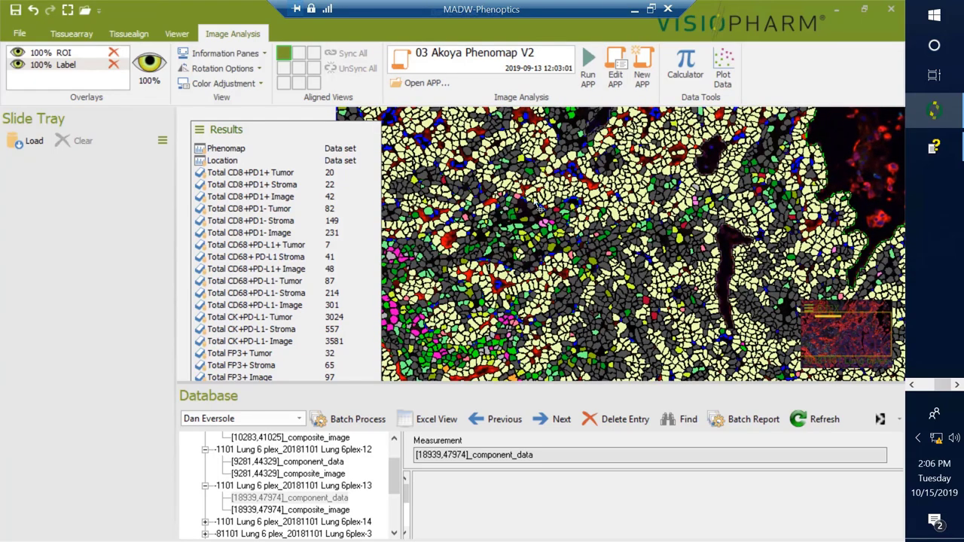
scroll(554, 218, up, 1)
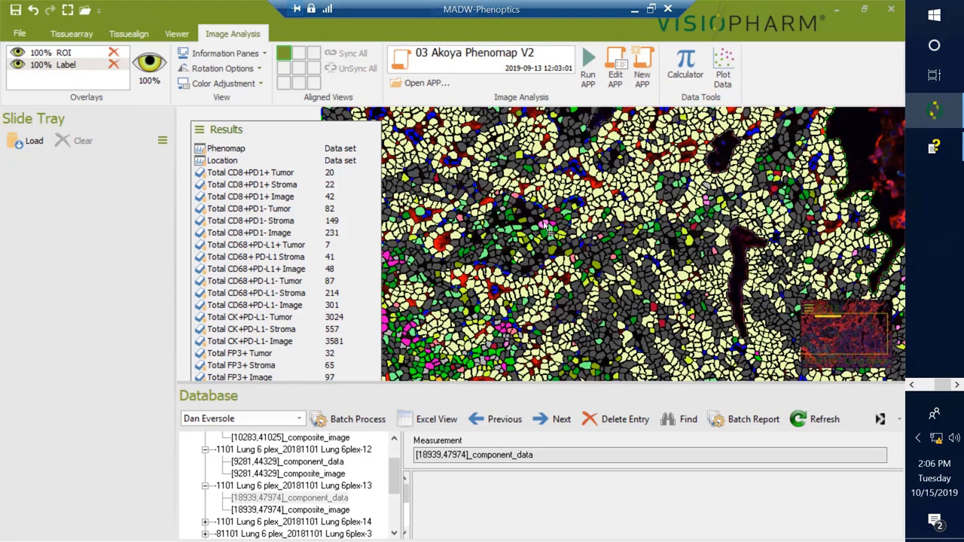
scroll(548, 235, up, 1)
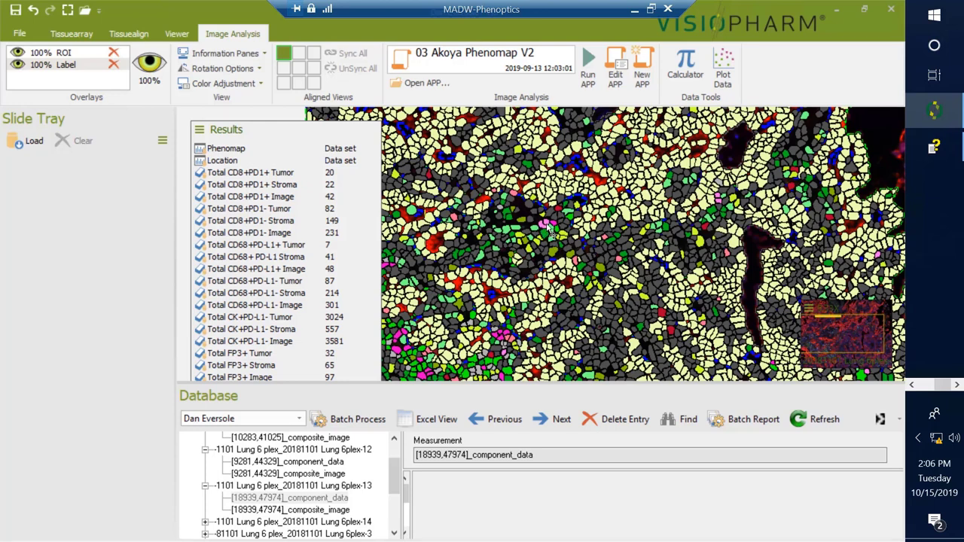
mouse_move(542, 224)
mouse_move(520, 238)
mouse_move(603, 190)
scroll(595, 254, down, 1)
scroll(598, 250, down, 1)
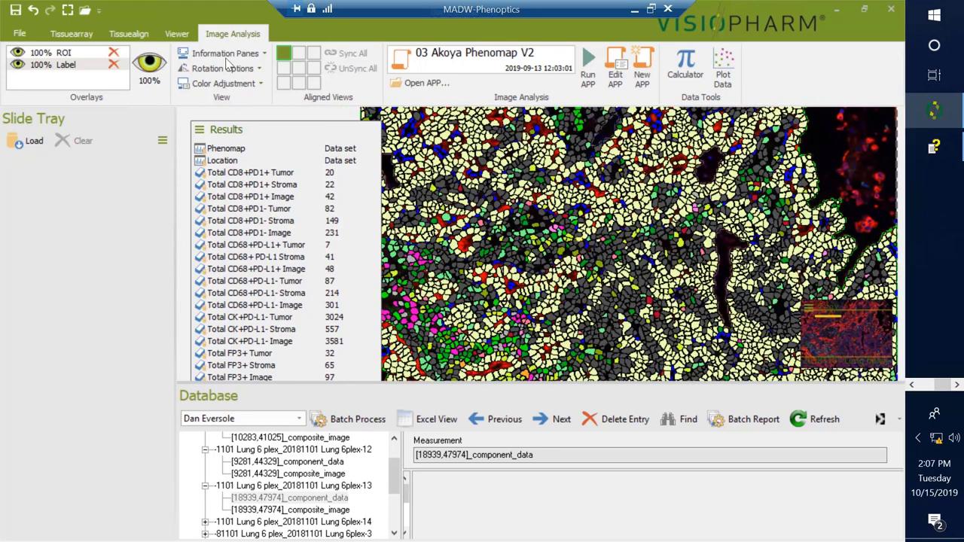
mouse_move(150, 63)
mouse_down()
mouse_move(143, 66)
mouse_move(159, 65)
mouse_up()
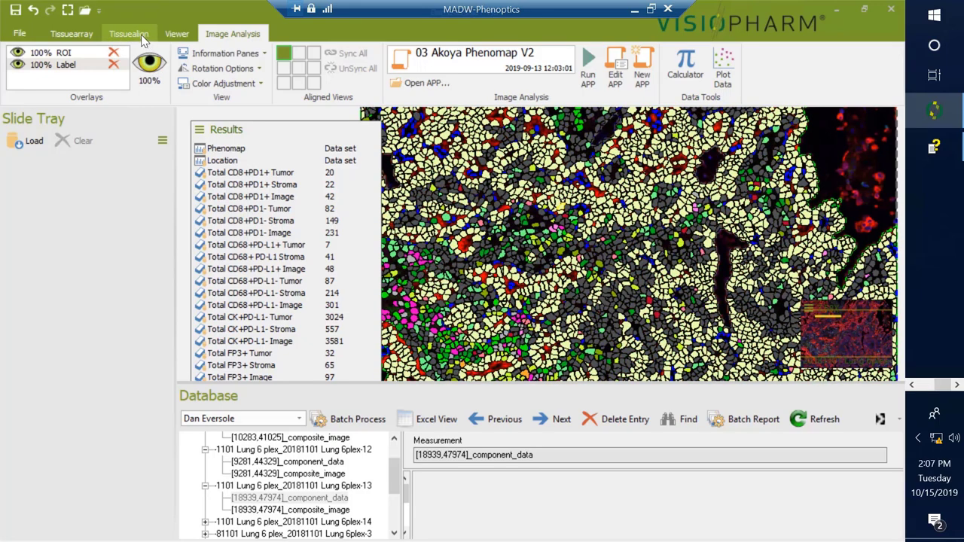
mouse_move(147, 62)
mouse_down()
mouse_move(153, 68)
mouse_move(142, 54)
mouse_move(154, 78)
mouse_move(157, 68)
mouse_up()
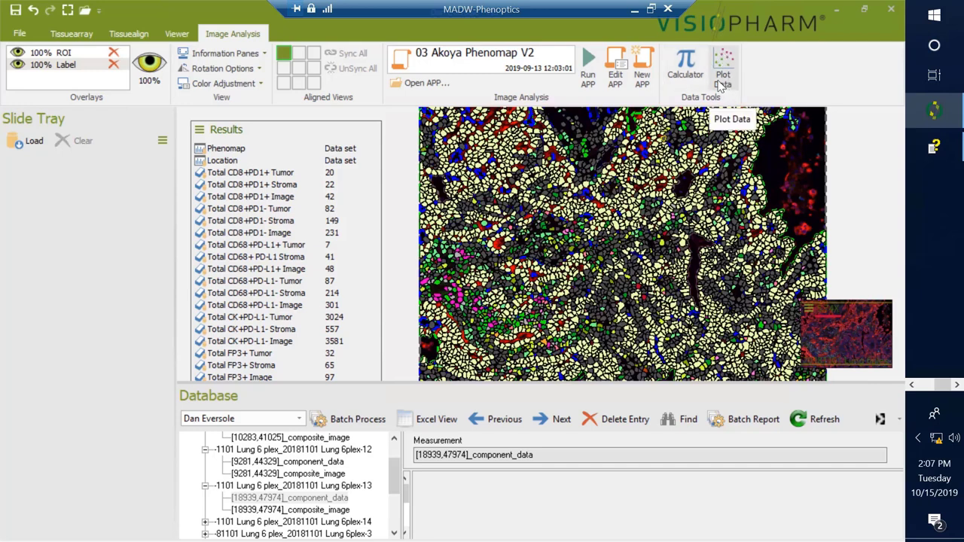
- Open the data plotting tool, save the modified image data, and review the available plot types without creating a plot
click(733, 75)
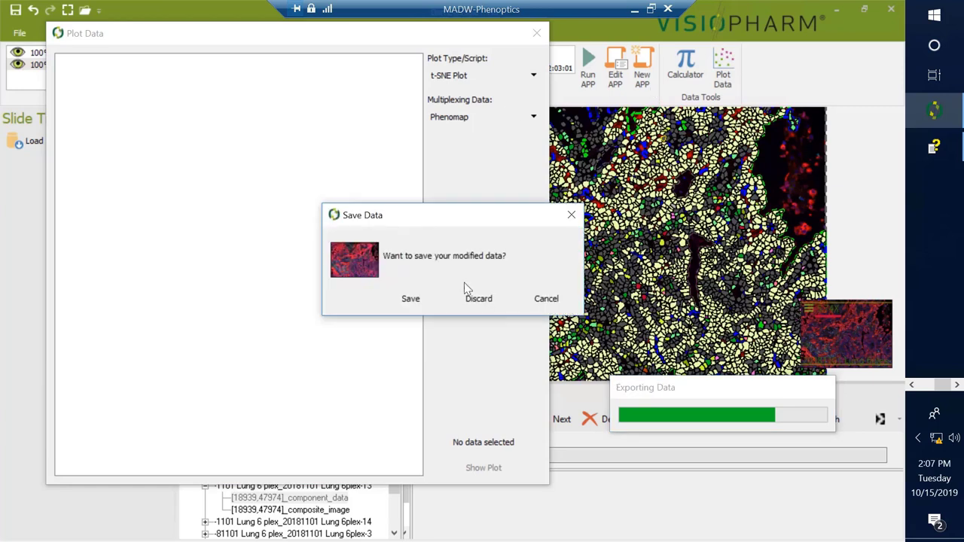
click(410, 300)
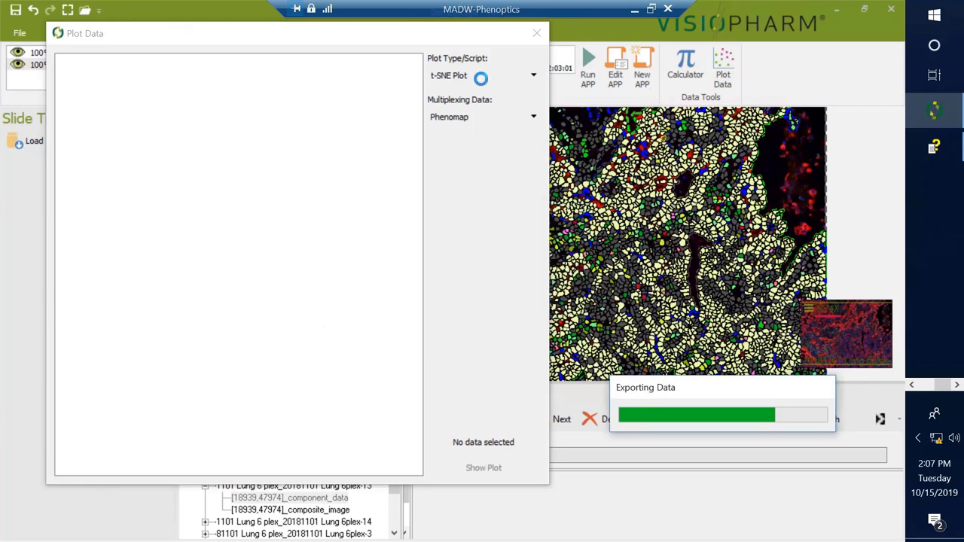
click(533, 75)
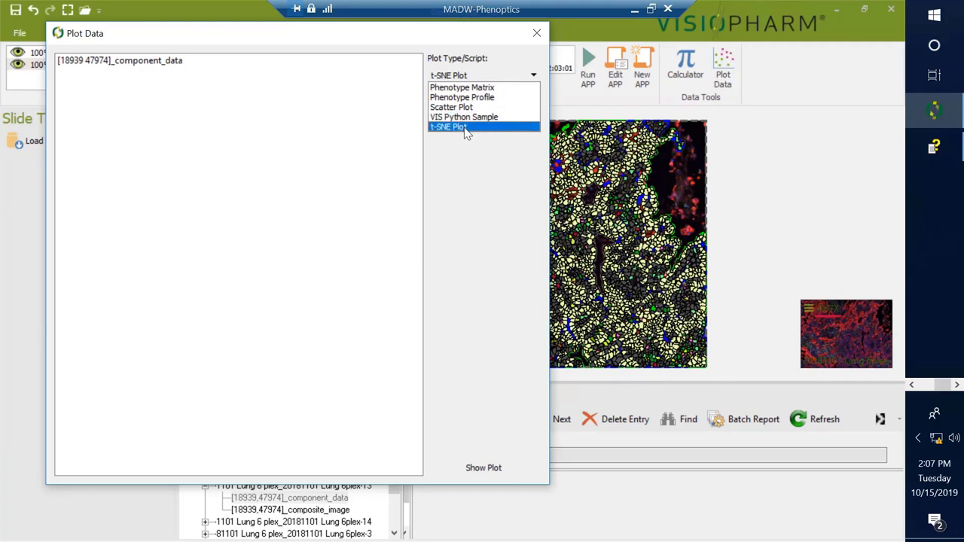
click(537, 36)
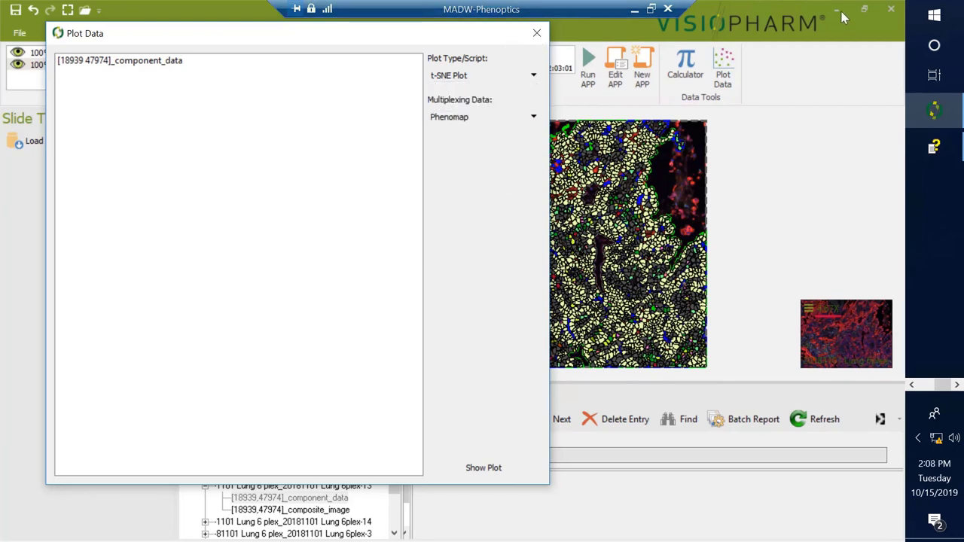
click(536, 34)
- View the saved Phenotype Matrix and Phenotype Profile plot images from the desktop, examining the matrix's marker rows and columns up close
click(836, 9)
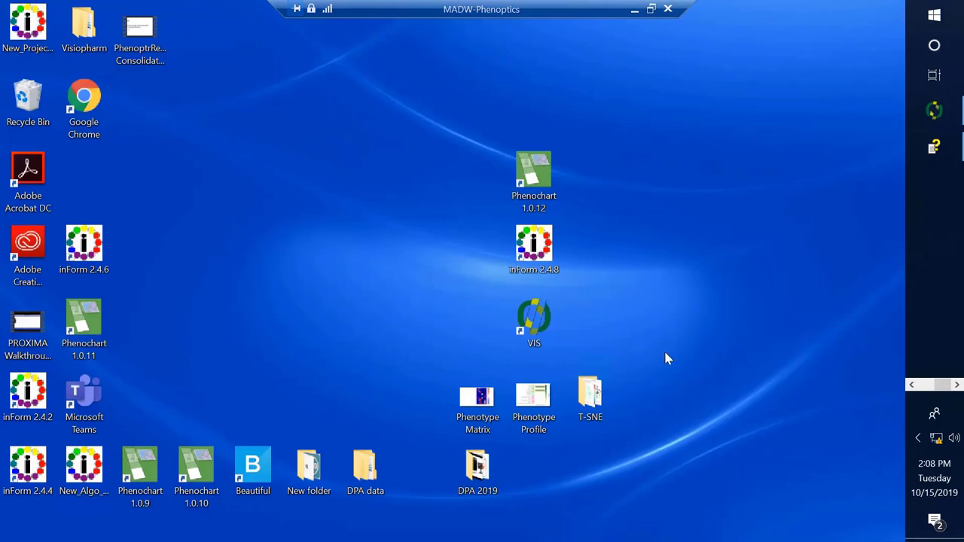
click(479, 400)
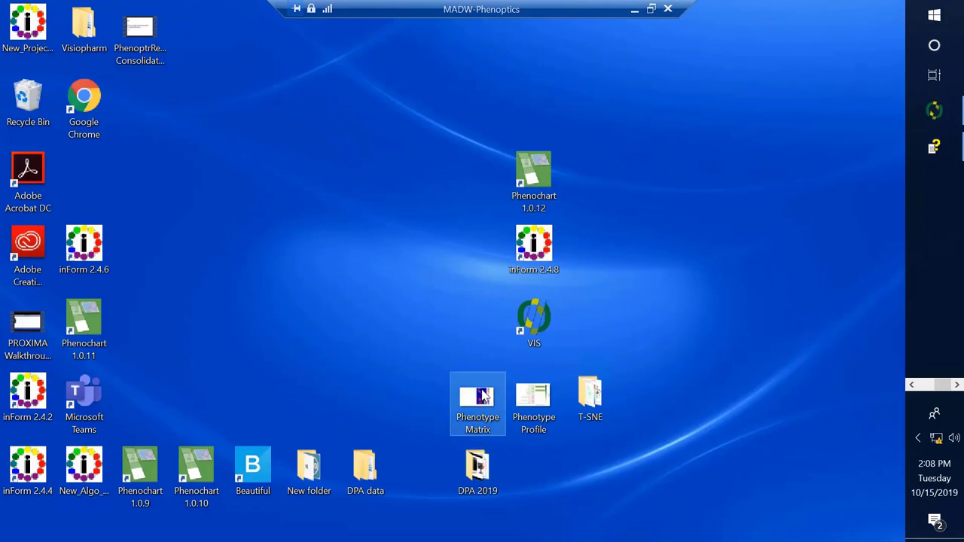
double_click(474, 395)
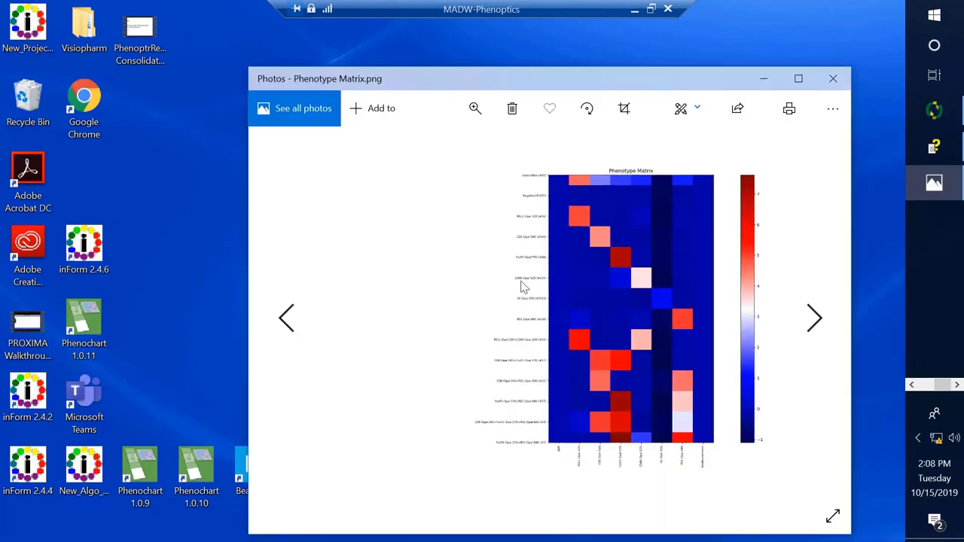
scroll(580, 337, up, 5)
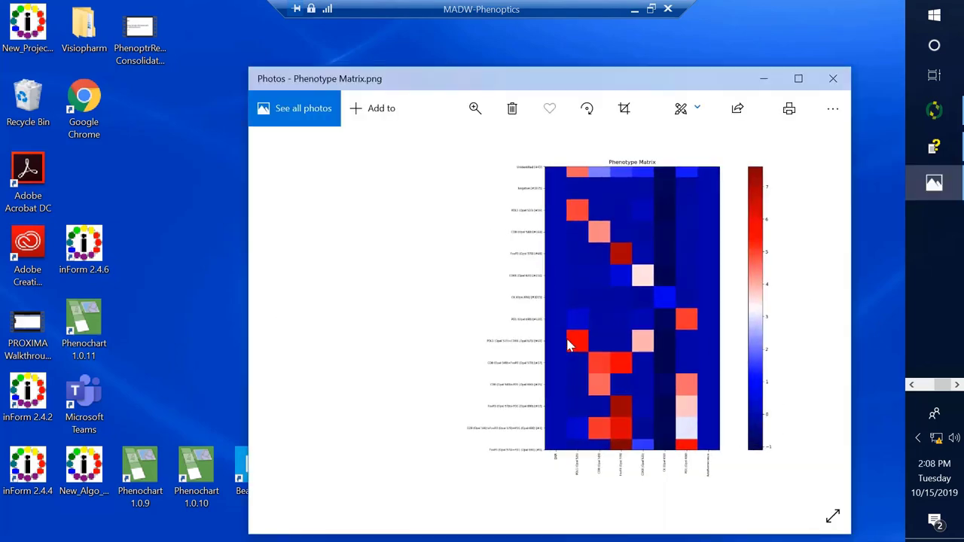
scroll(543, 359, up, 1)
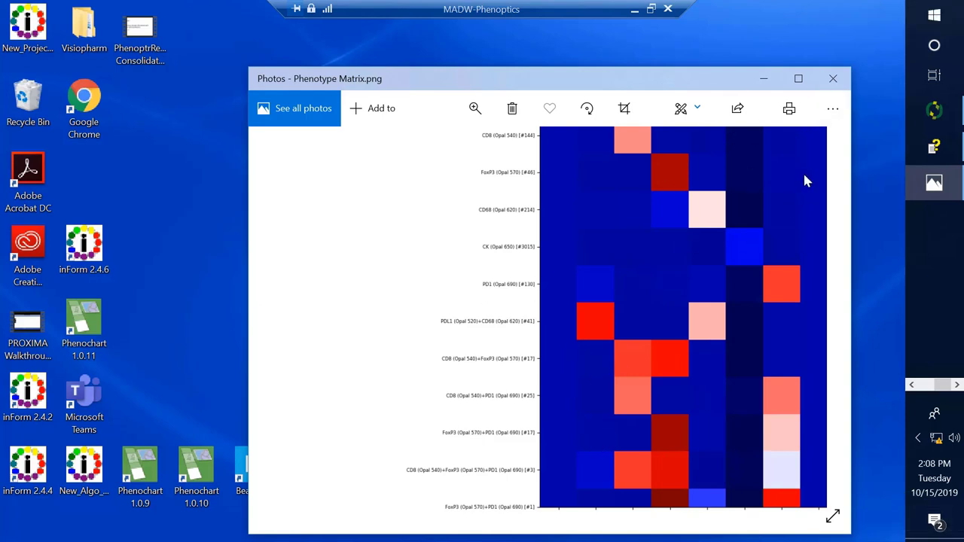
scroll(683, 243, down, 3)
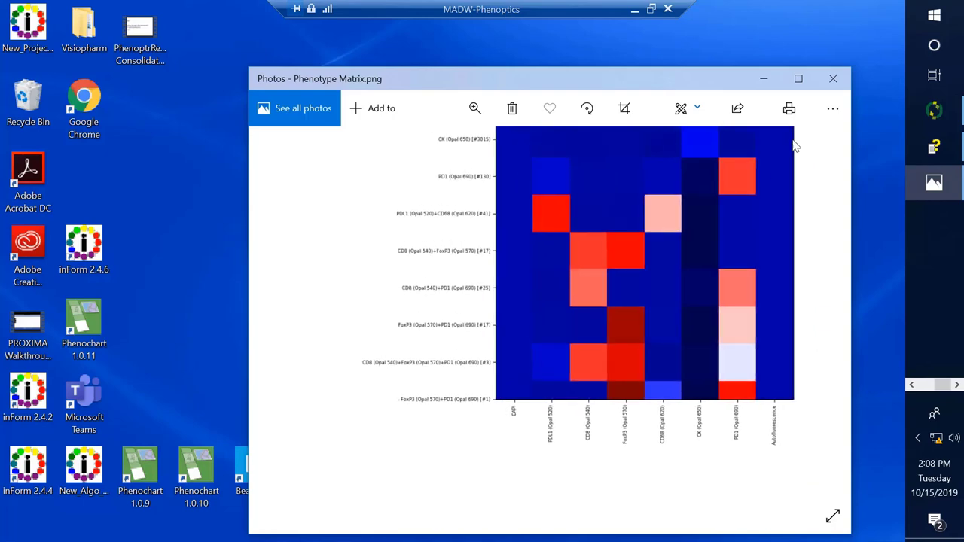
click(833, 79)
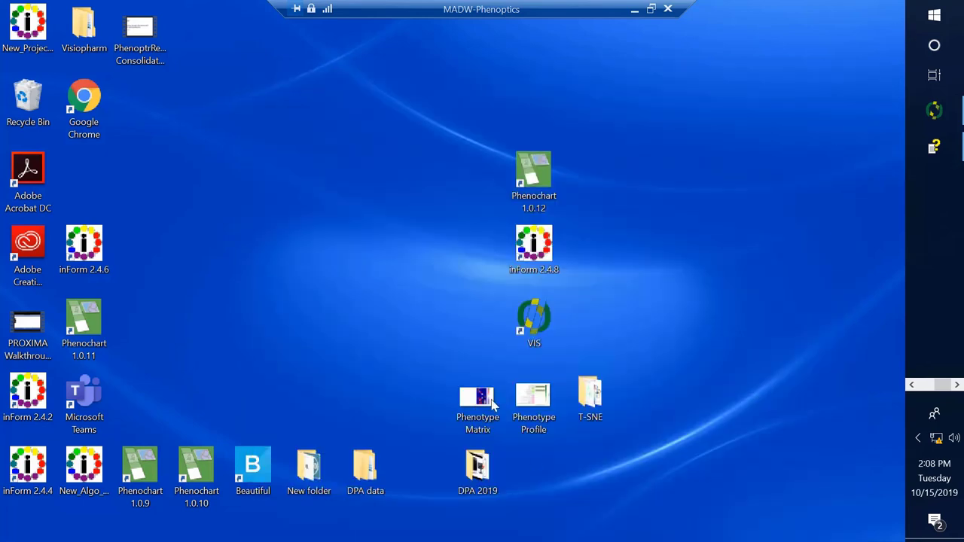
double_click(532, 397)
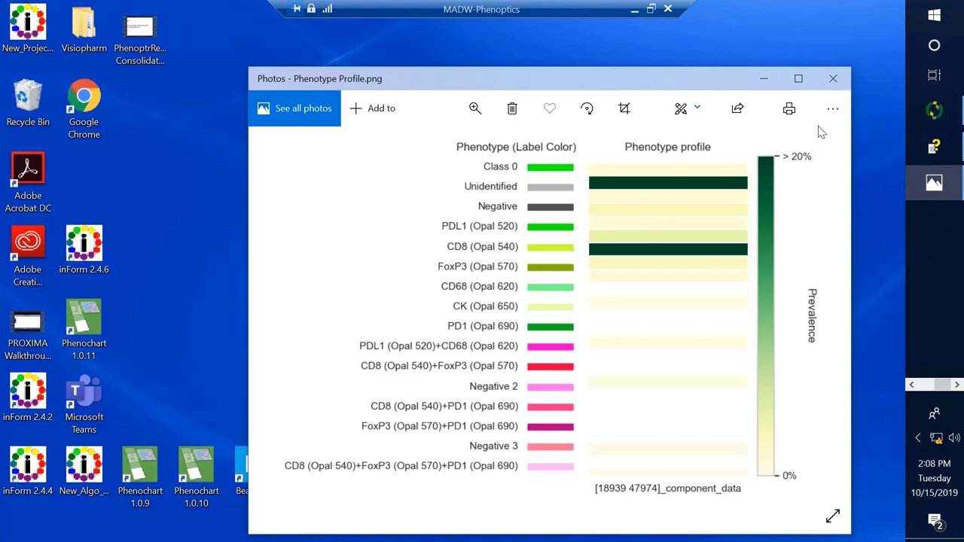
click(830, 81)
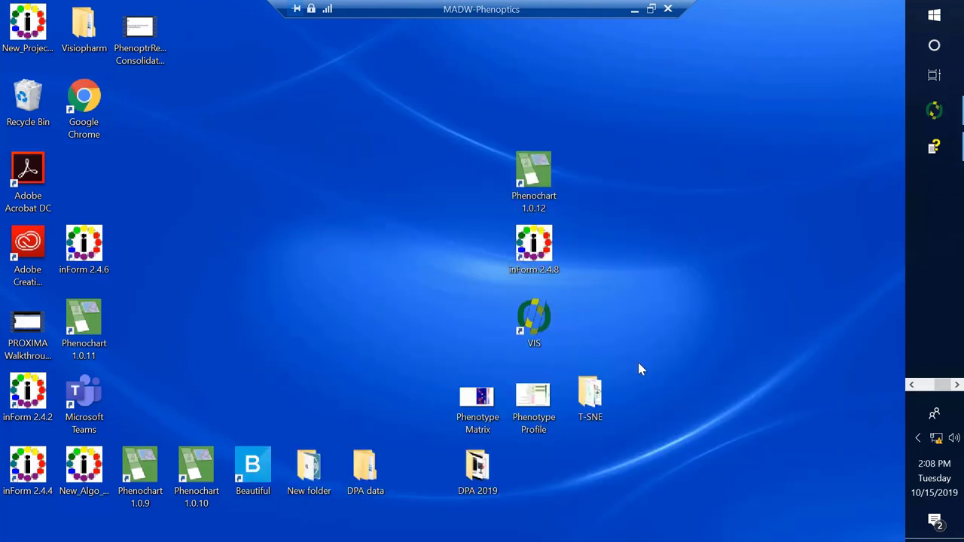
- View the t-SNE plots for FoxP3 (Opal 570) and CK (Opal 650) from the T-SNE desktop folder, and close the folder
double_click(591, 399)
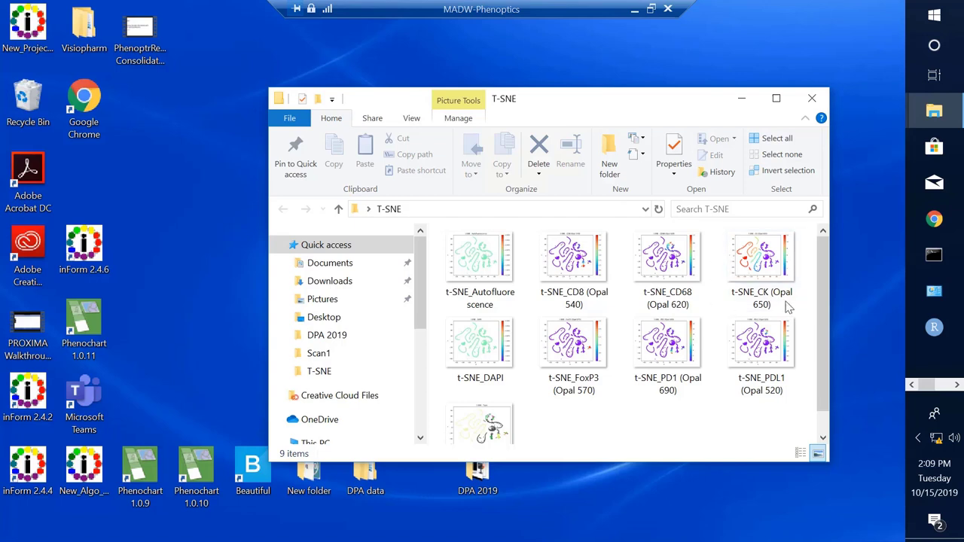
double_click(566, 352)
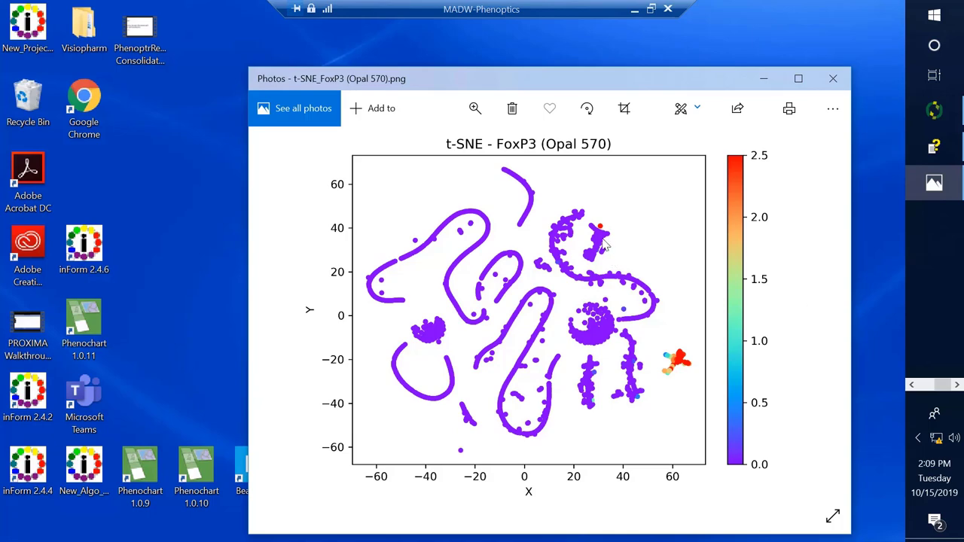
click(833, 81)
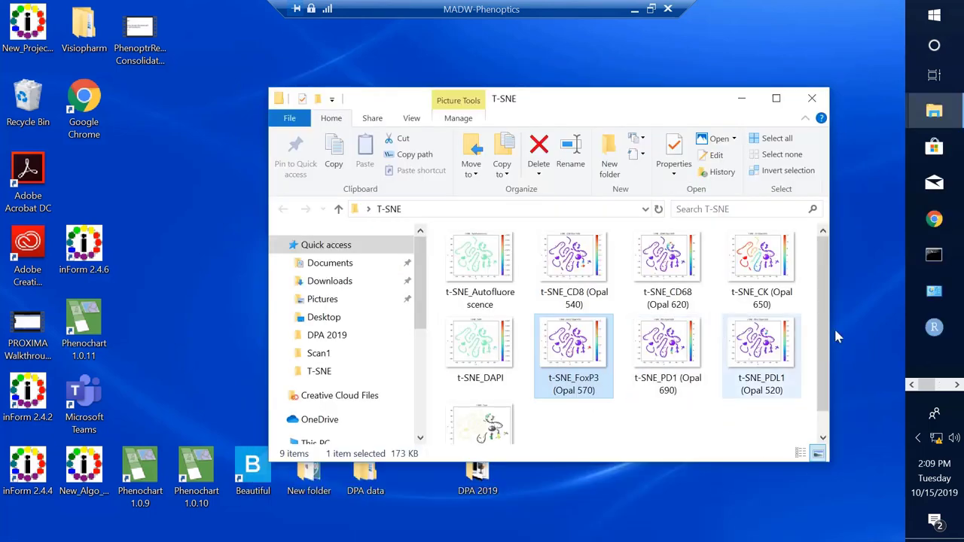
double_click(763, 259)
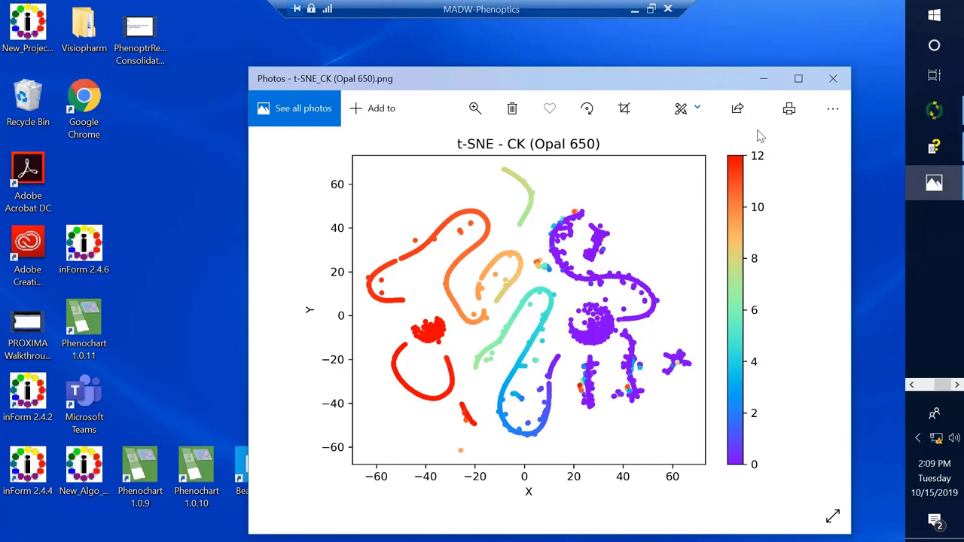
click(834, 79)
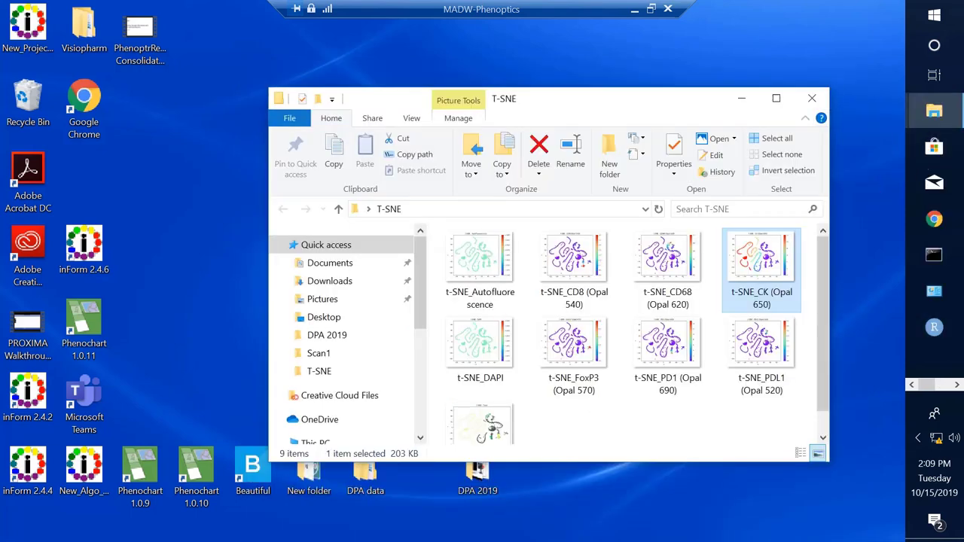
click(956, 385)
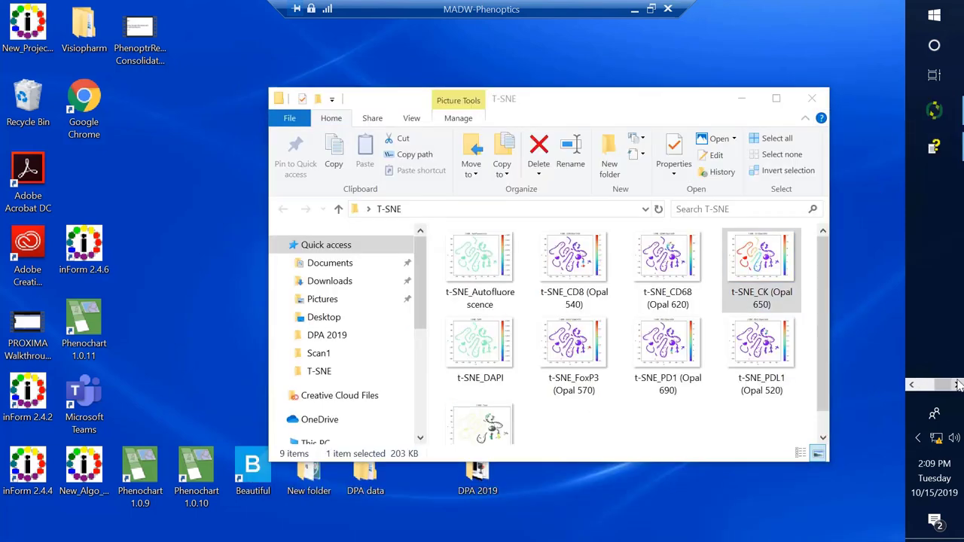
click(812, 99)
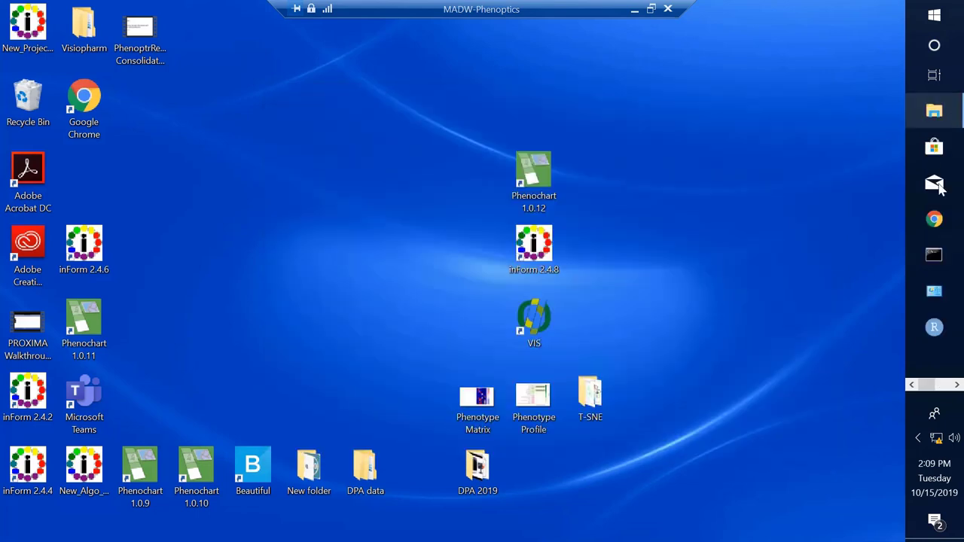
click(958, 386)
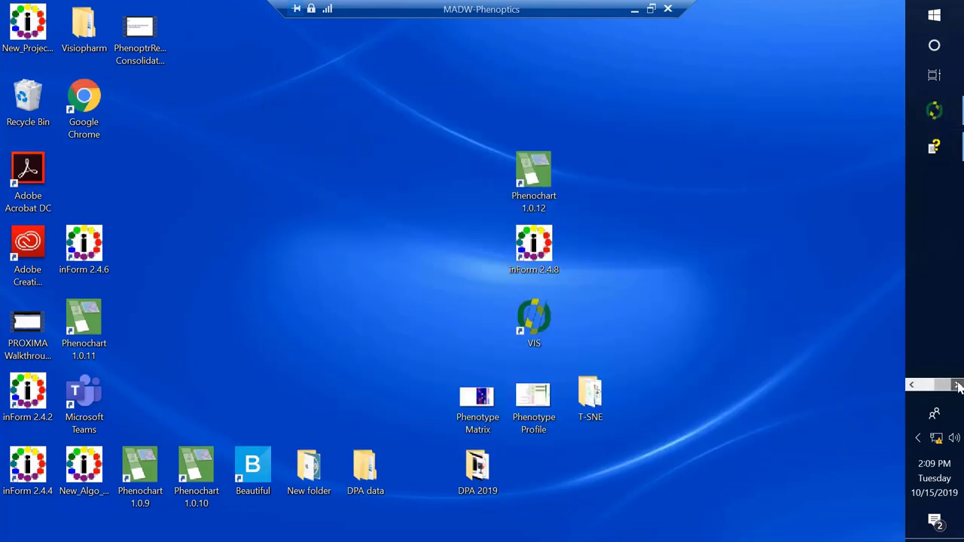
- Switch back to Visiopharm, show the results table of study unit -1101 Lung 6 plex_20181101 Lung 6plex-13, and export it to Excel
click(935, 111)
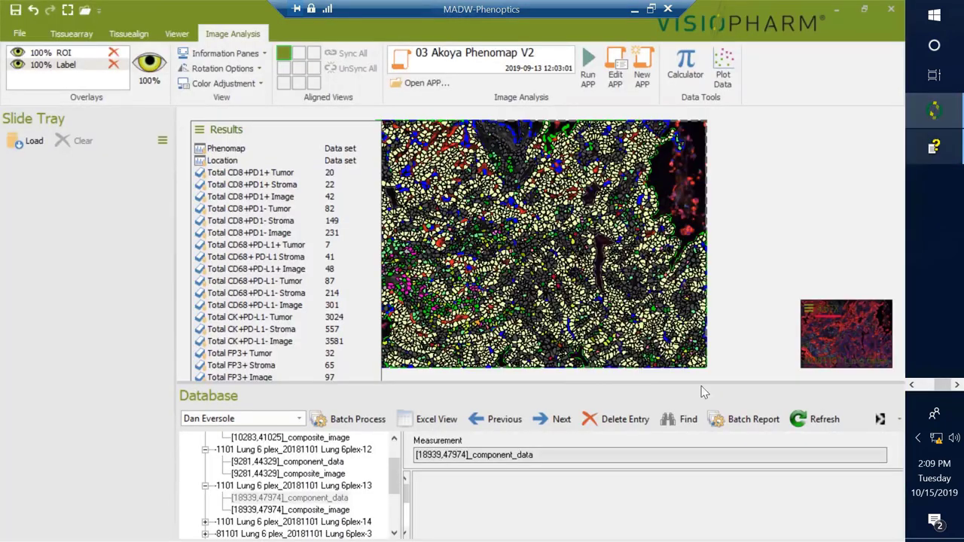
click(357, 488)
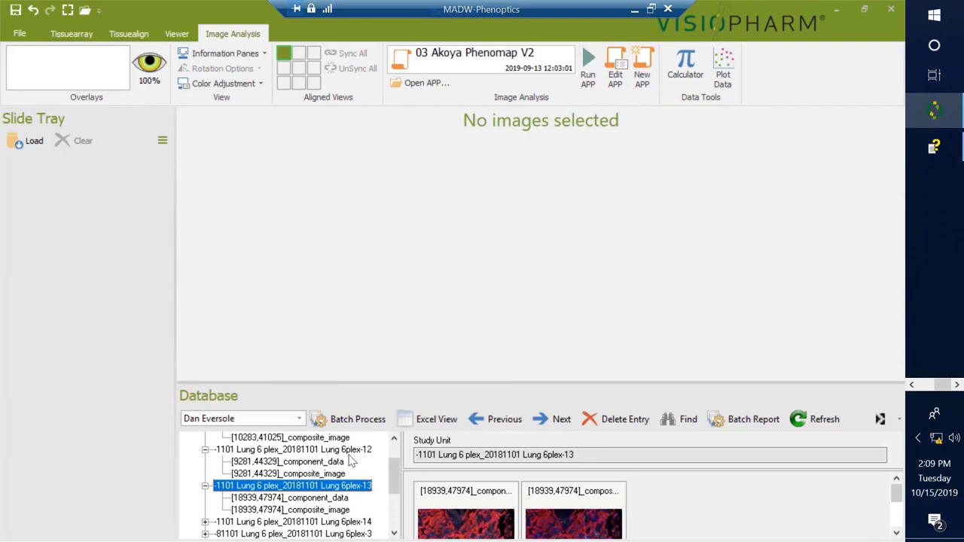
click(427, 421)
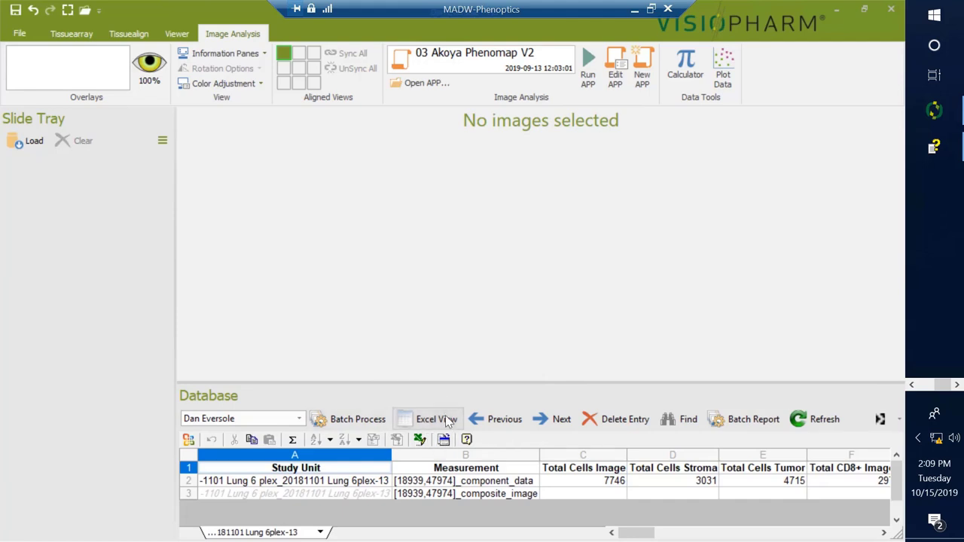
click(419, 440)
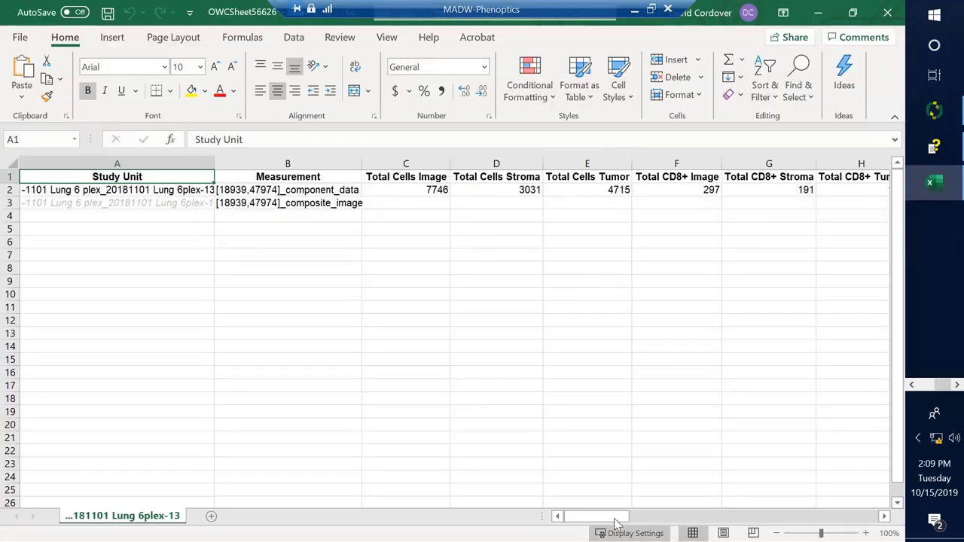
- Examine the total cell count columns per phenotype for image, stroma and tumor across the exported sheet, and close the workbook
click(885, 516)
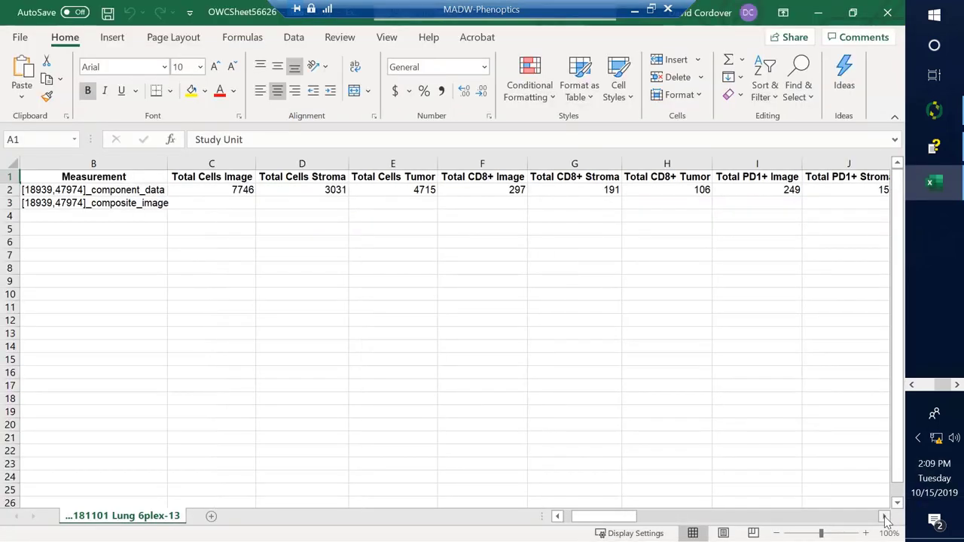
click(885, 517)
click(885, 517)
click(885, 516)
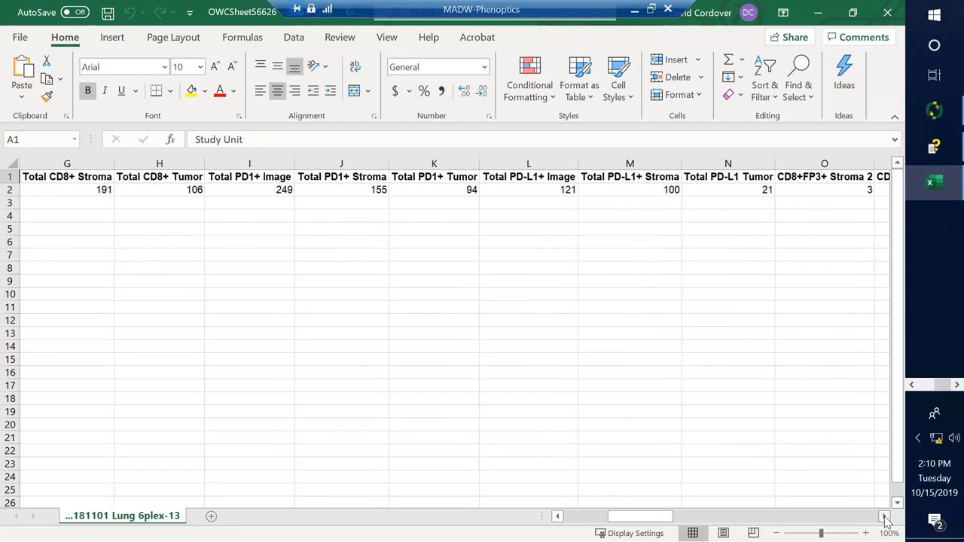
click(885, 517)
click(885, 516)
click(885, 517)
click(886, 517)
click(885, 517)
click(885, 517)
click(885, 517)
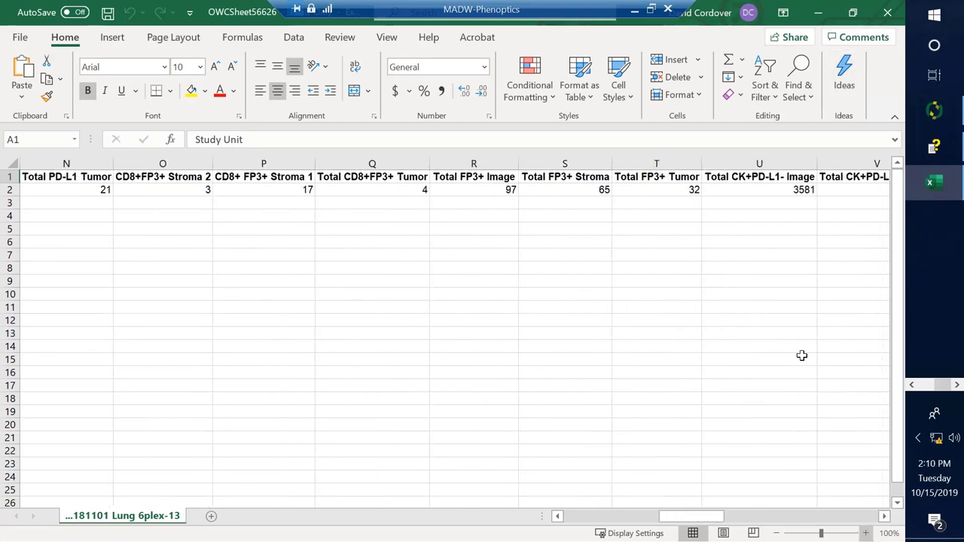
click(888, 15)
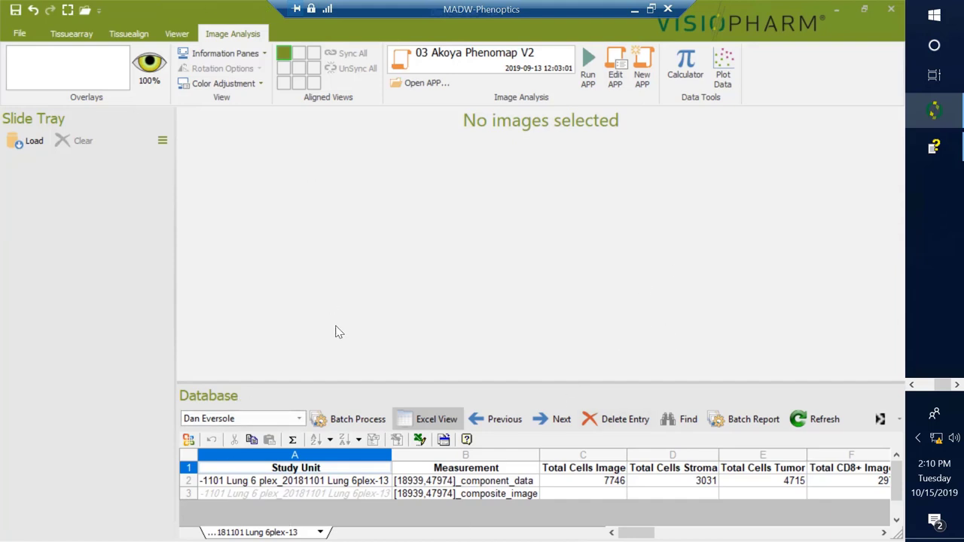
- Export the current database selection to a tab-delimited text datafile named test on the Desktop
click(21, 35)
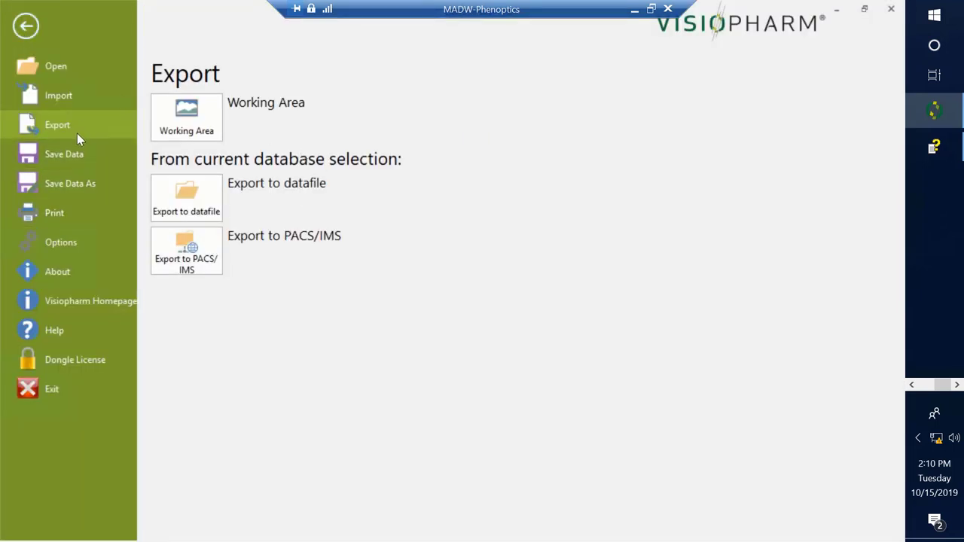
click(188, 207)
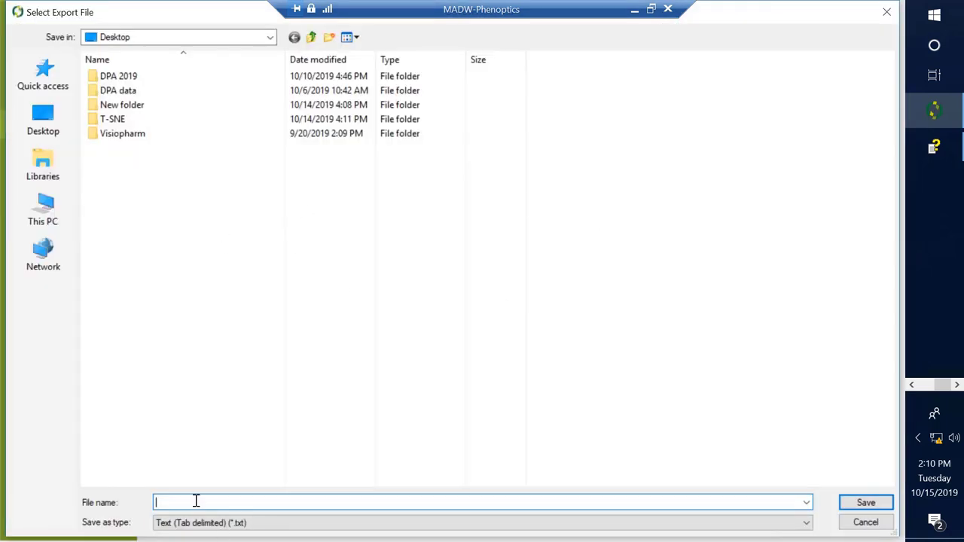
text(test)
click(43, 119)
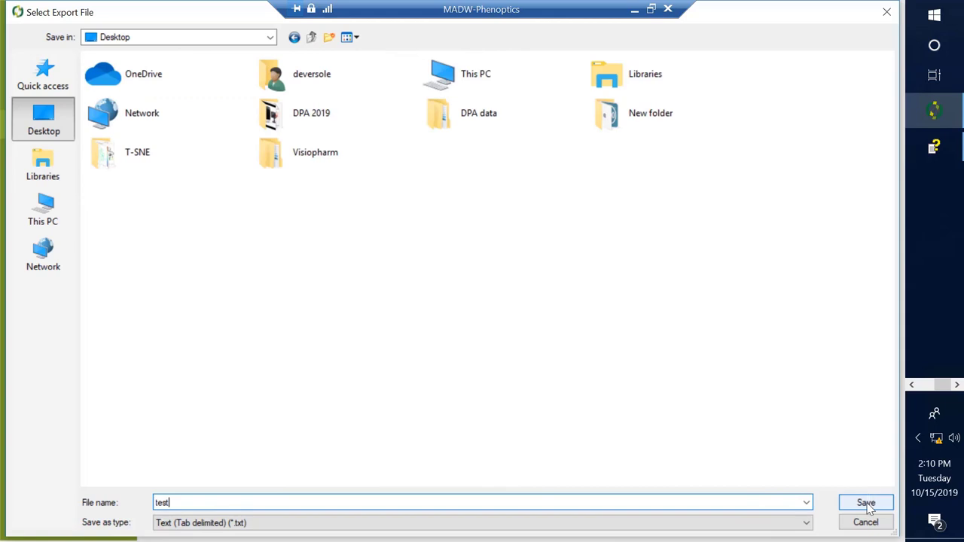
click(867, 505)
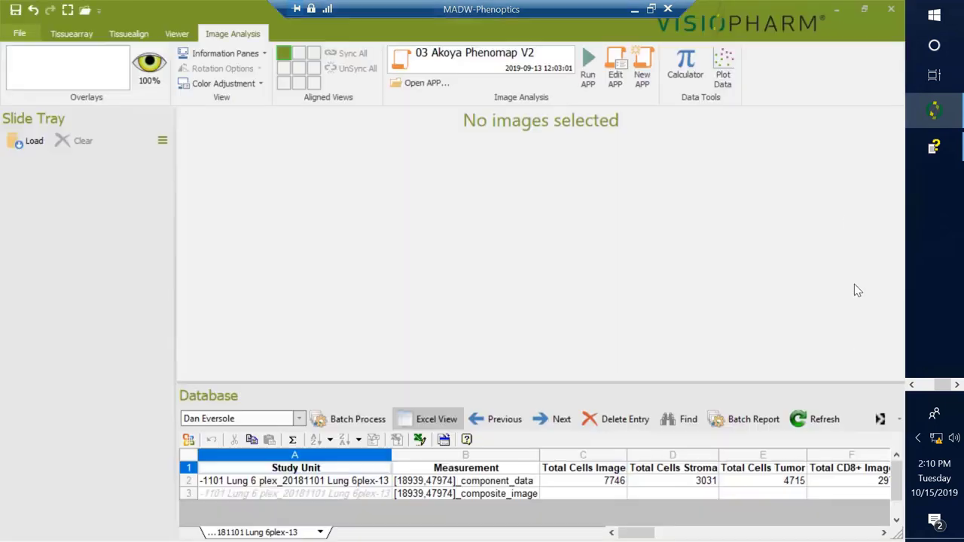
- Open the exported test text file from the desktop and maximize its window
click(840, 11)
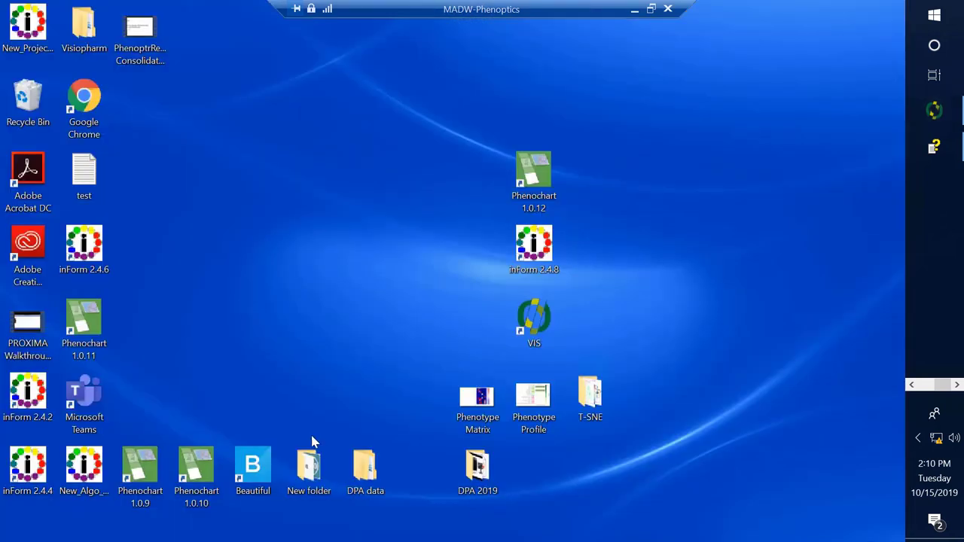
double_click(148, 42)
double_click(85, 177)
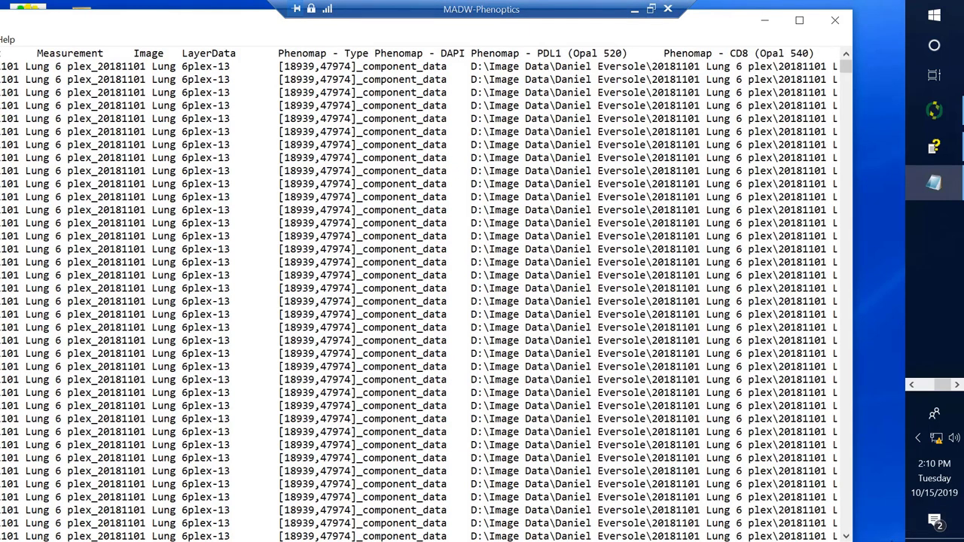
click(801, 22)
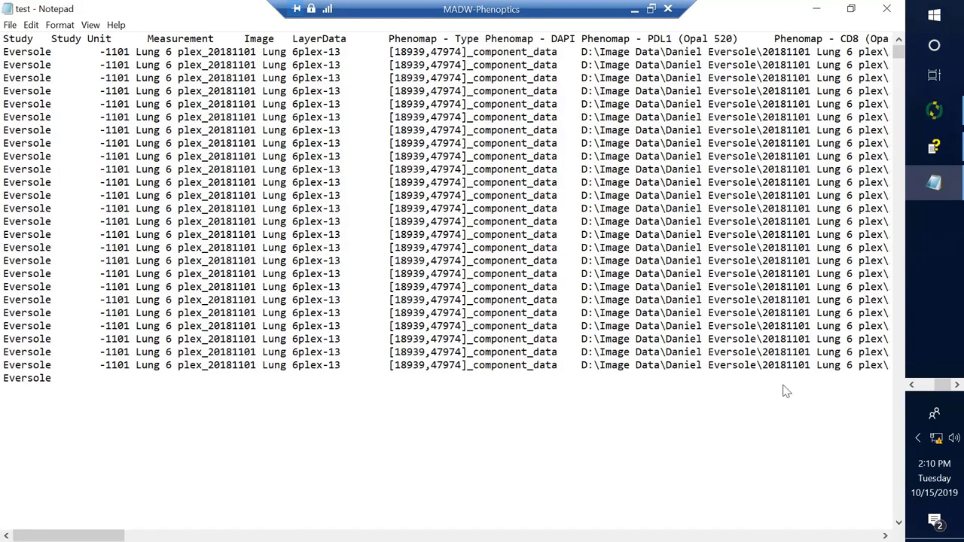
- Examine the per-cell Phenomap marker, location and total count columns across the exported text file, and close it
click(886, 535)
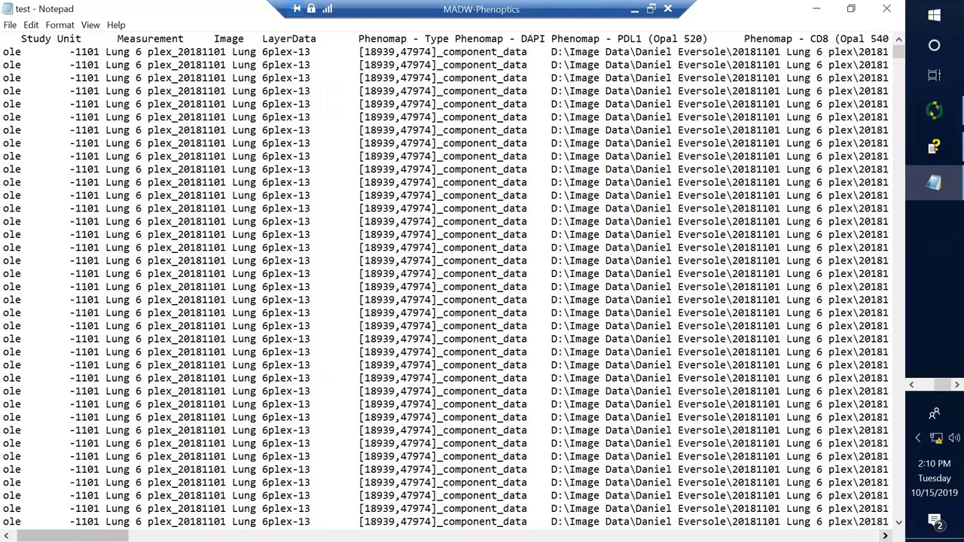
click(886, 535)
click(886, 535)
click(886, 535)
click(886, 536)
drag(54, 539, 225, 539)
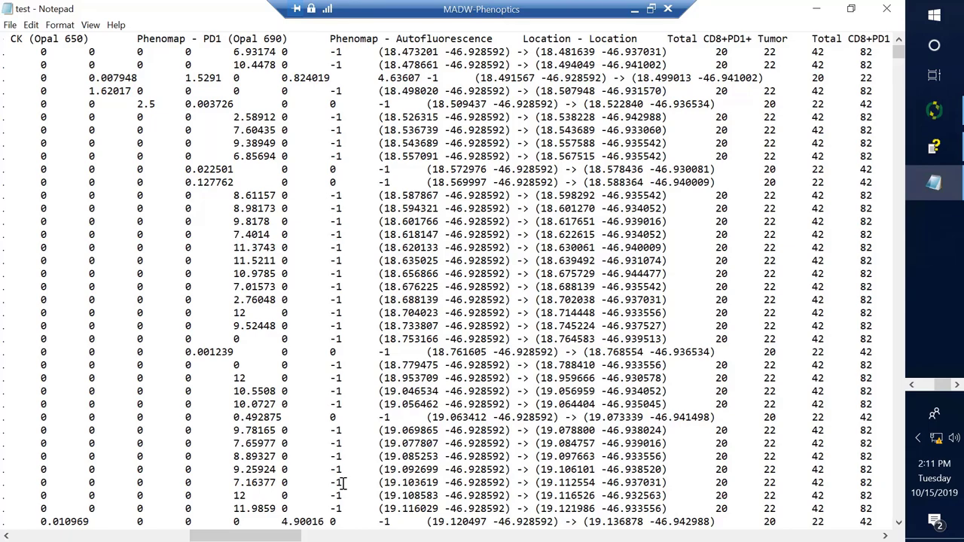
drag(273, 538, 55, 519)
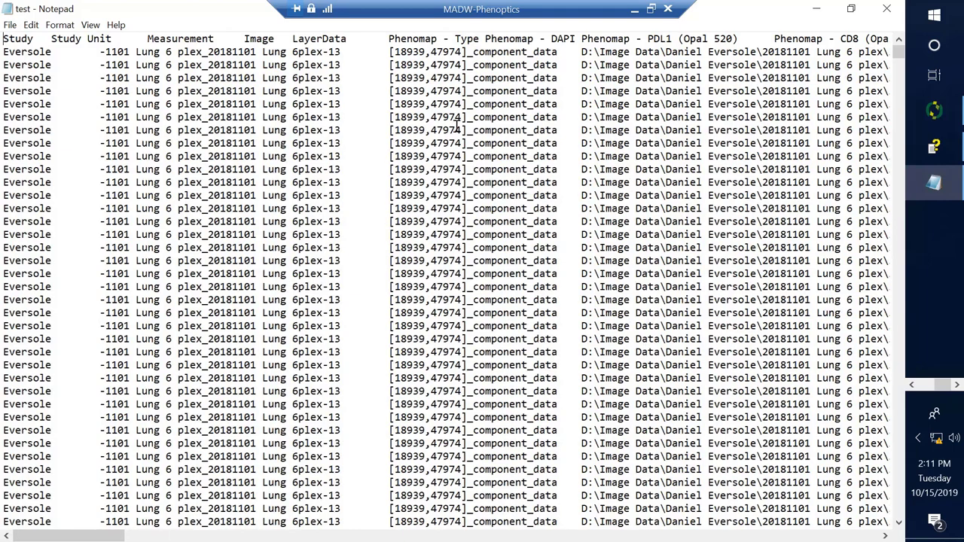
click(887, 8)
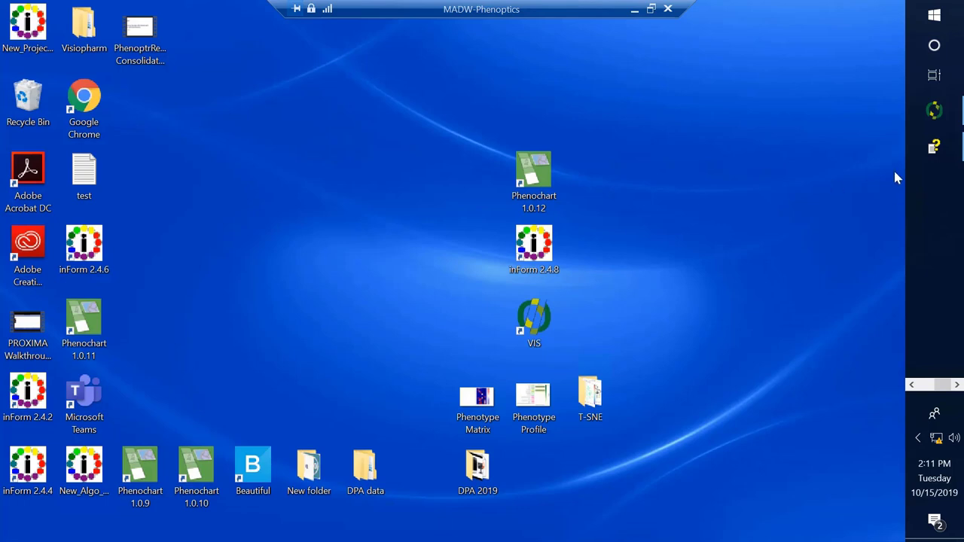